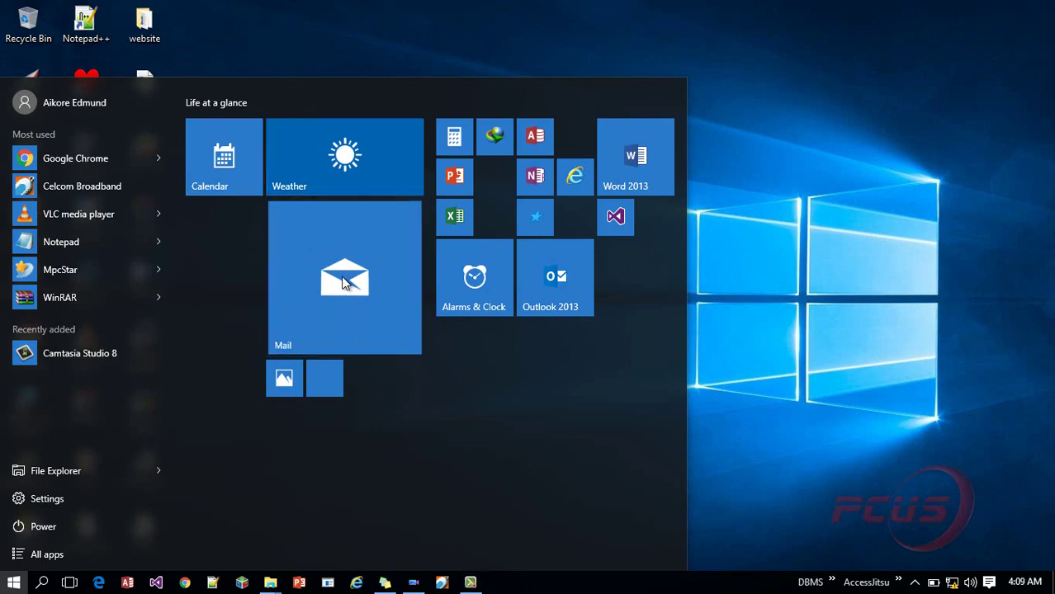
Move the large Mail tile into a new group of its own beneath the Alarms & Clock and Outlook 2013 tiles
{"action": "left_click_drag", "start_coordinate": [376, 442], "coordinate": [550, 482]}
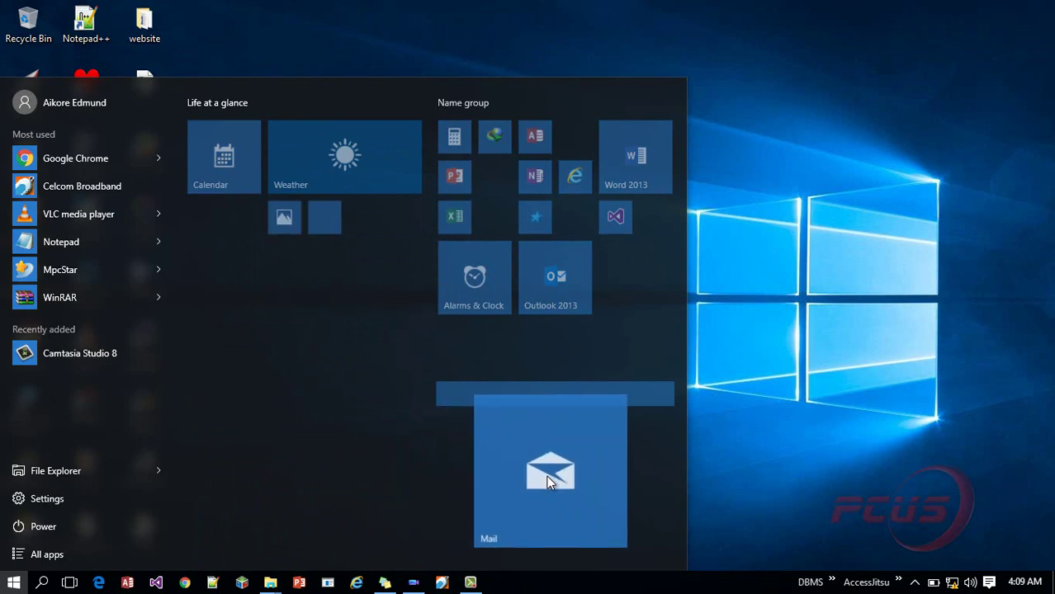
{"action": "left_click_drag", "start_coordinate": [546, 476], "coordinate": [547, 477]}
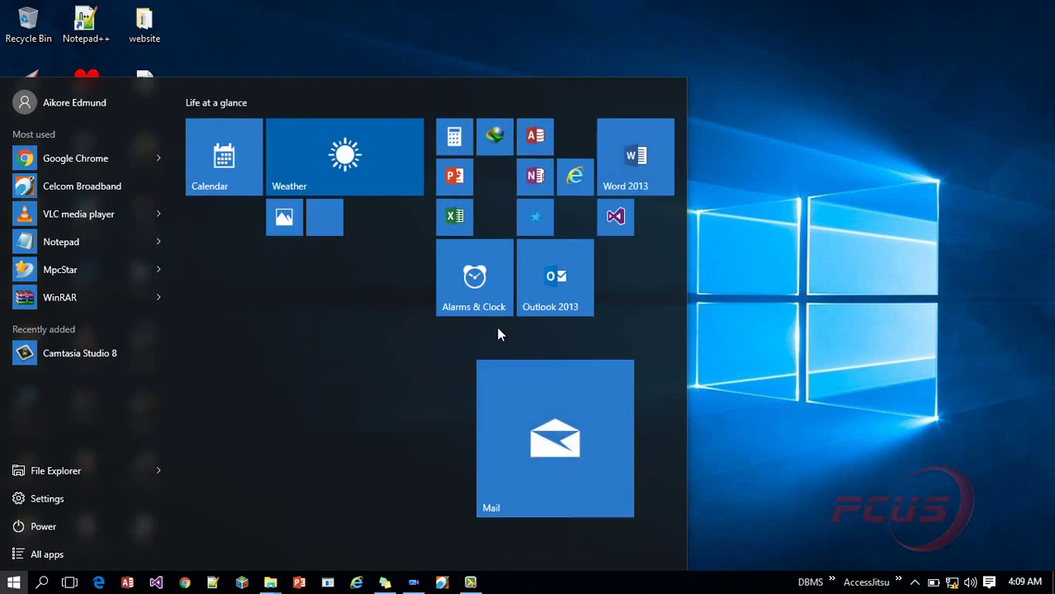
{"action": "mouse_move", "coordinate": [488, 344]}
{"action": "left_click", "coordinate": [494, 345]}
{"action": "left_click", "coordinate": [402, 412]}
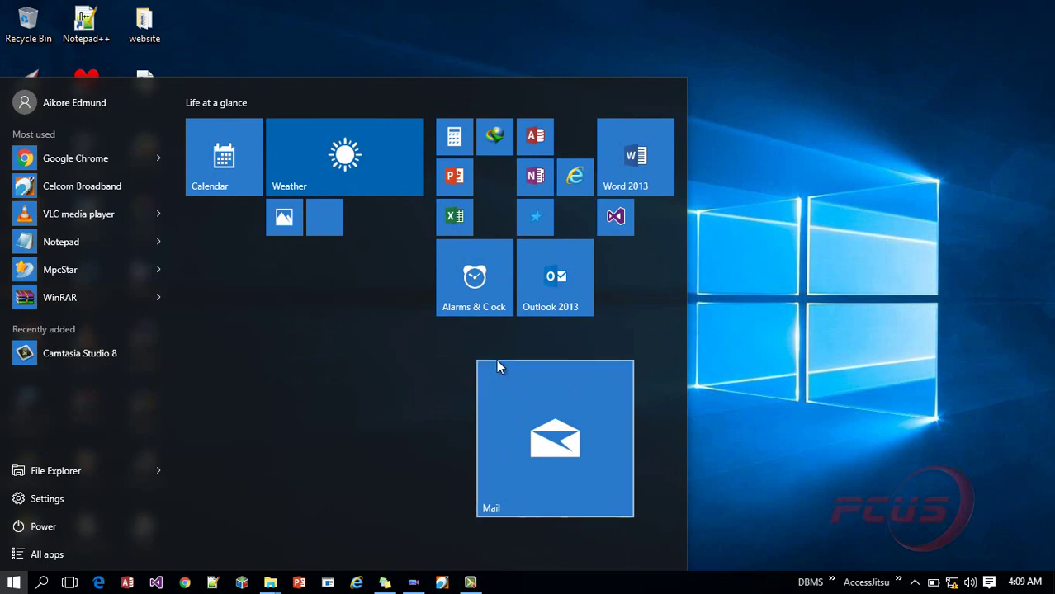
Name the new group containing the Mail tile "Windows Default Apps"
{"action": "mouse_move", "coordinate": [533, 338]}
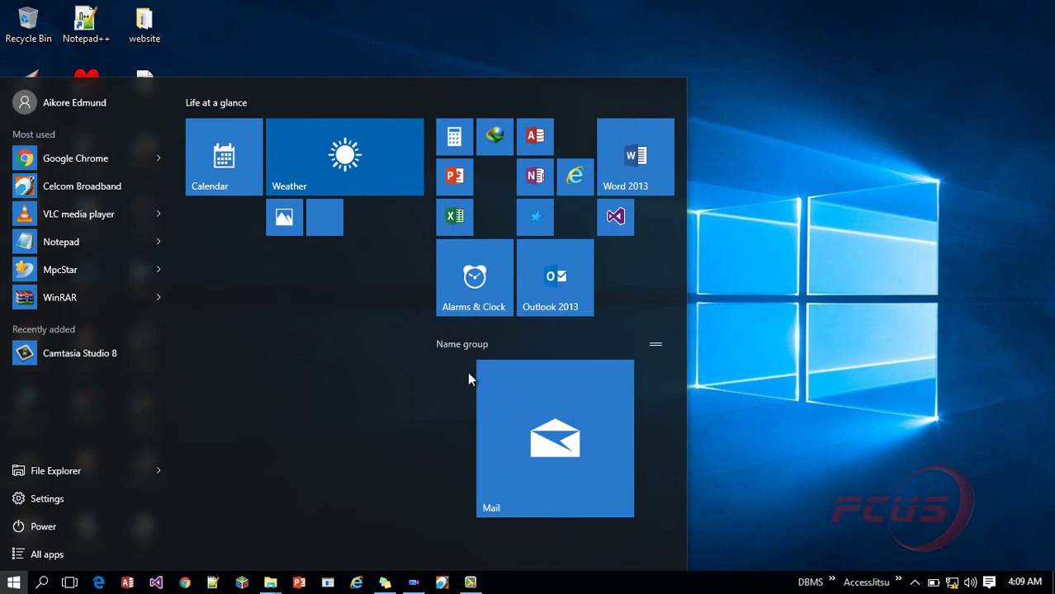
{"action": "left_click", "coordinate": [477, 345]}
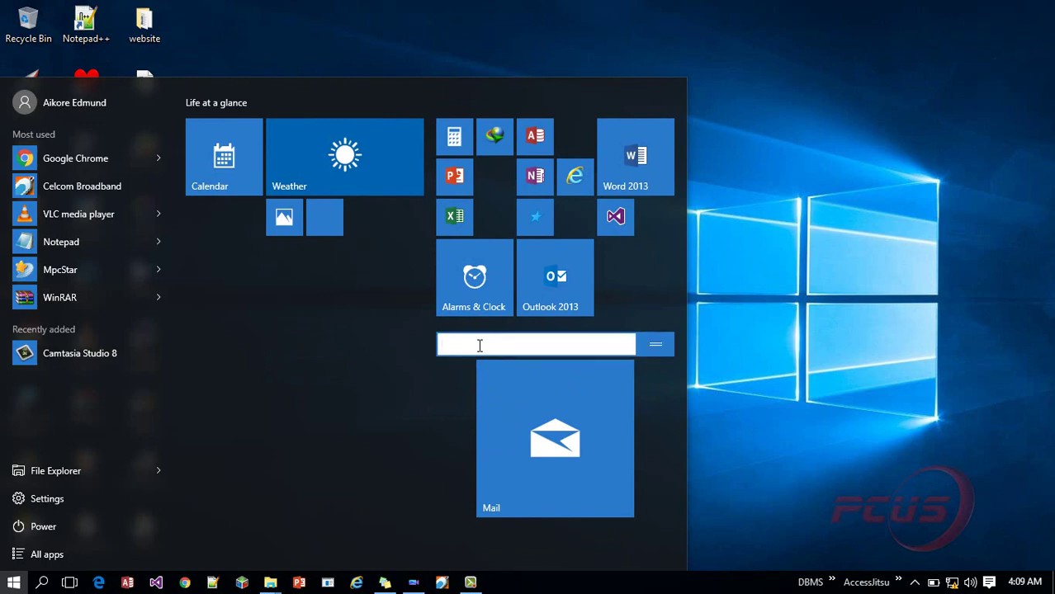
{"action": "type", "text": "Default Apps"}
{"action": "key", "text": "ctrl+Left"}
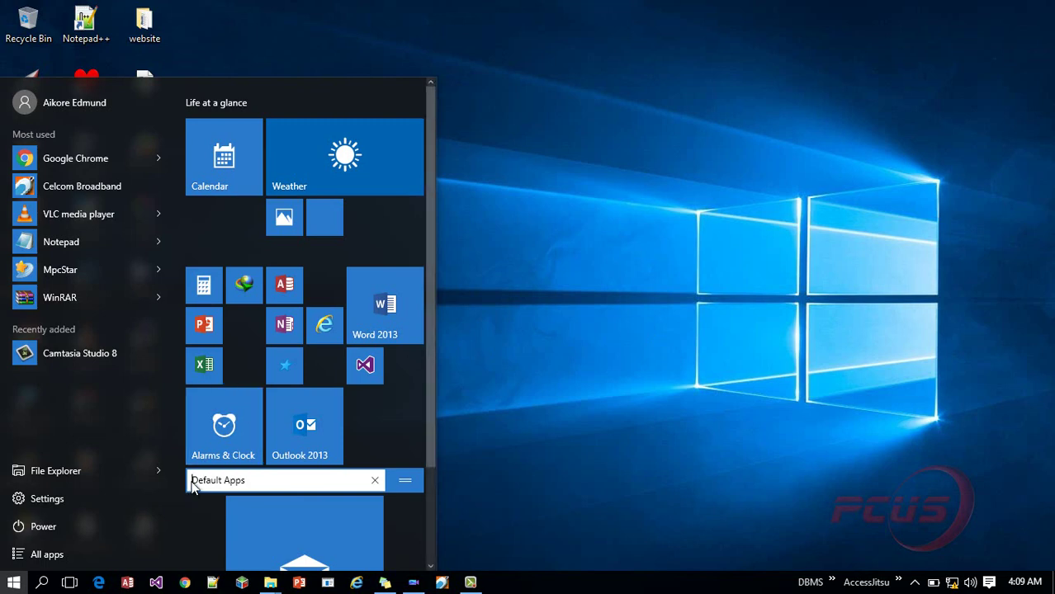
{"action": "type", "text": "Windows"}
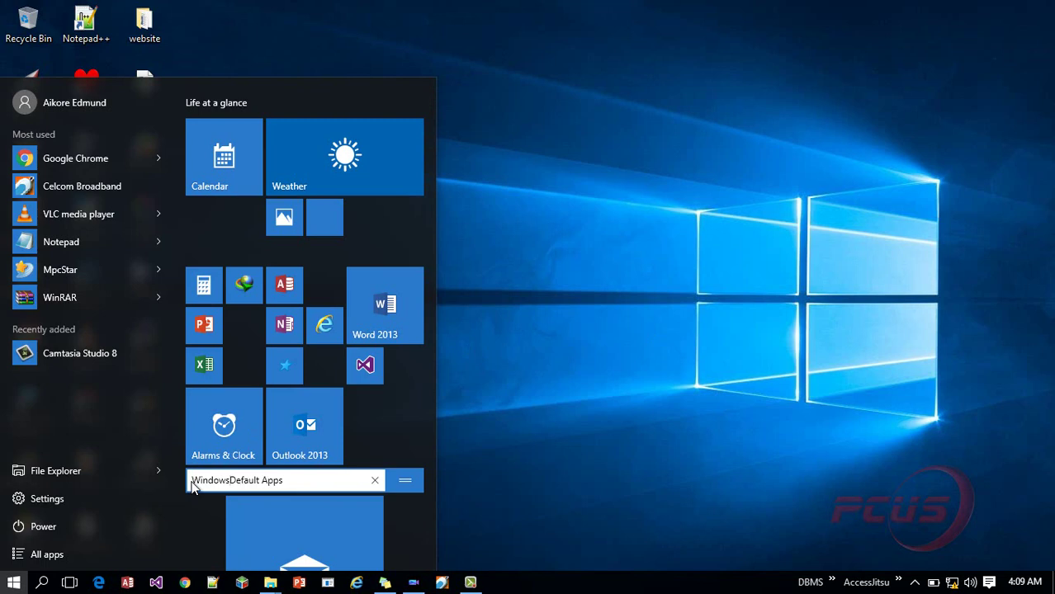
{"action": "key", "text": "Return"}
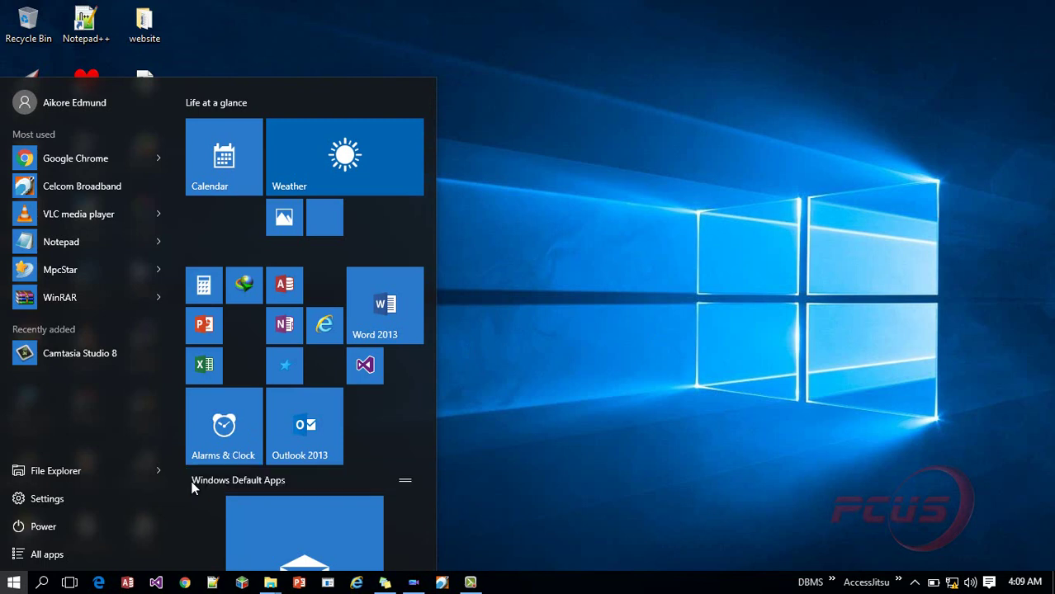
Reopen the Start menu and widen it to fit two columns of tile groups
{"action": "left_click", "coordinate": [436, 465]}
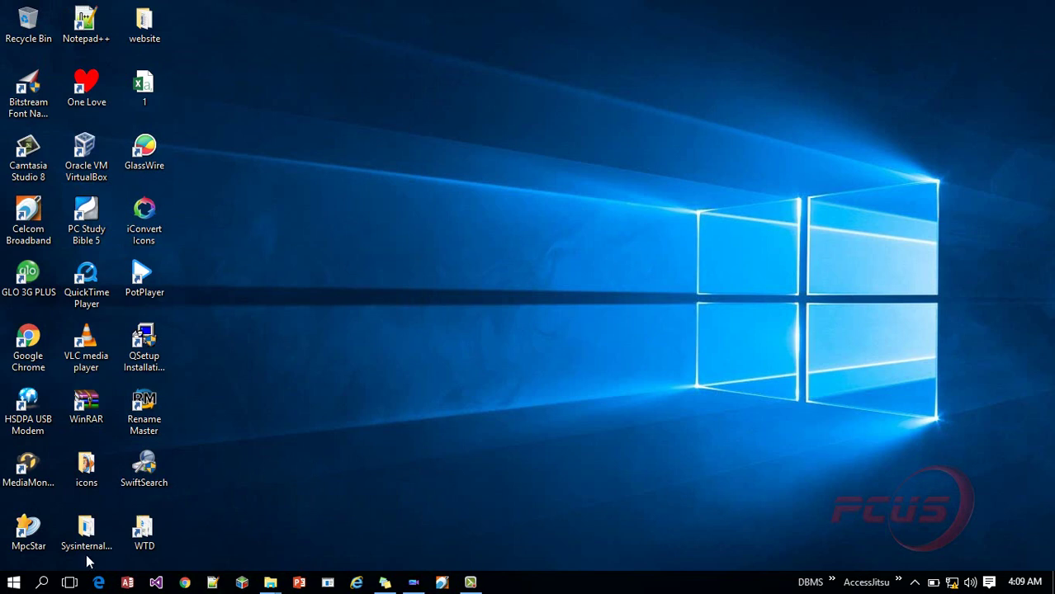
{"action": "key", "text": "super"}
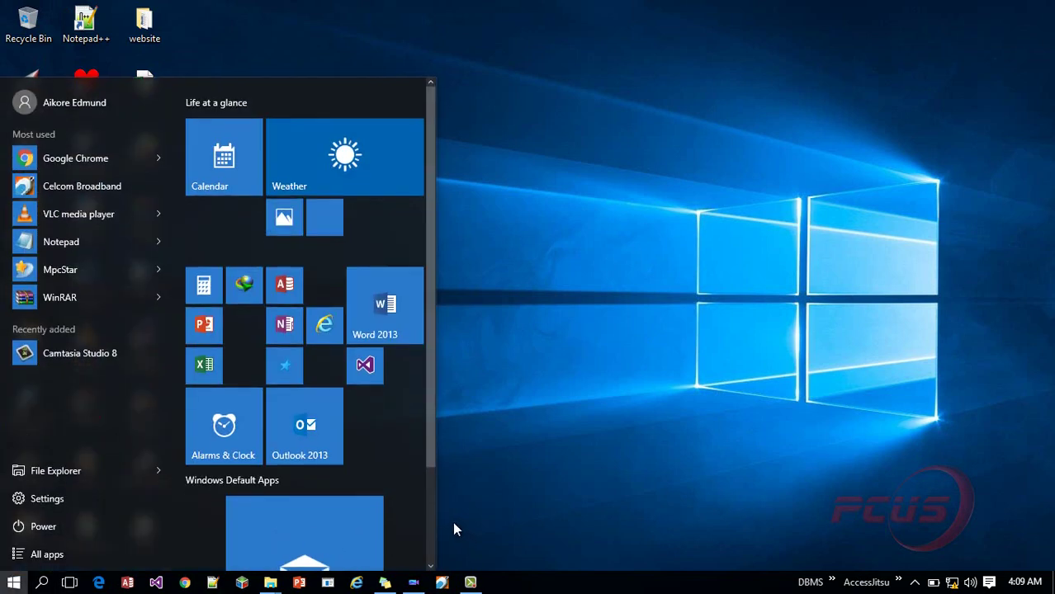
{"action": "left_click_drag", "start_coordinate": [432, 513], "coordinate": [730, 460]}
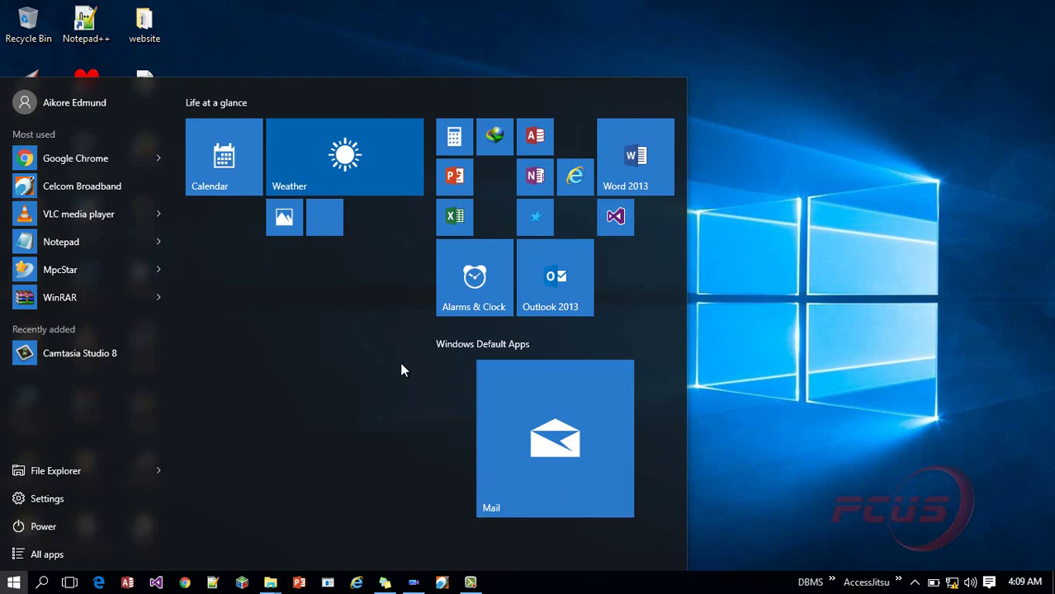
Try the Wide and Medium sizes on the Mail tile
{"action": "right_click", "coordinate": [535, 420]}
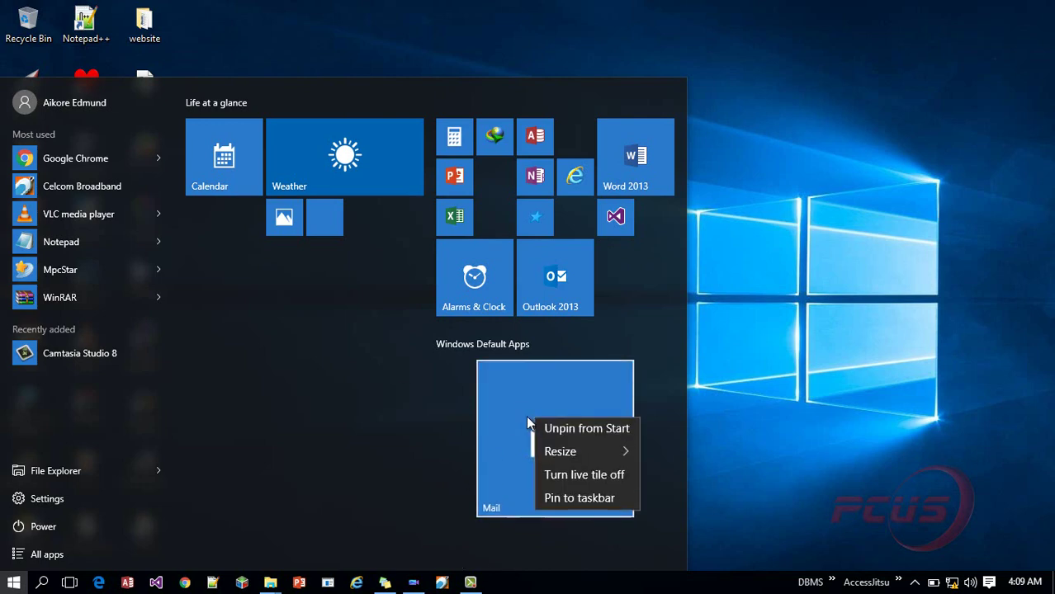
{"action": "mouse_move", "coordinate": [582, 454]}
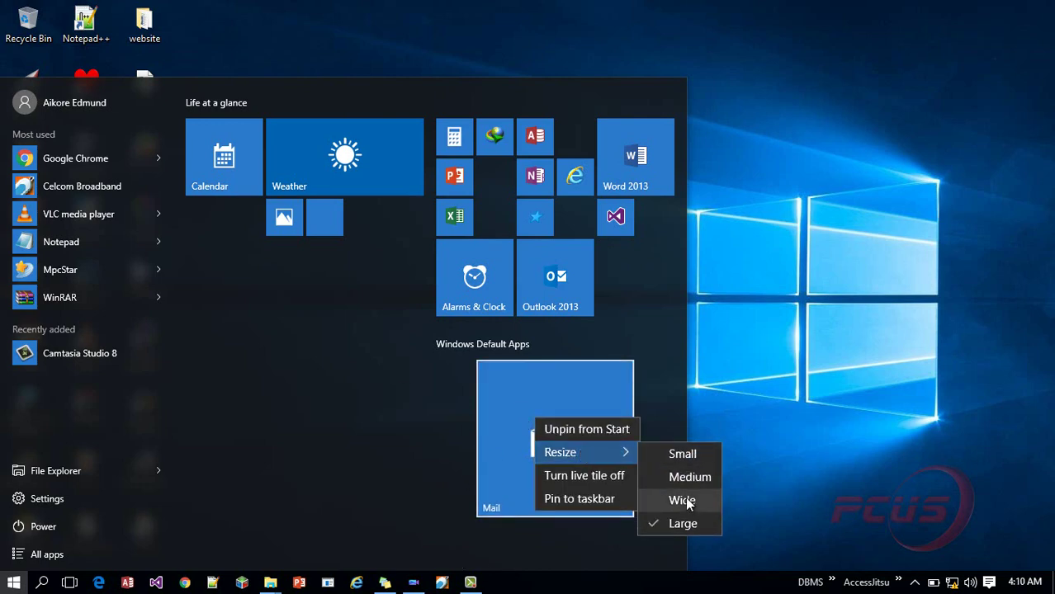
{"action": "left_click", "coordinate": [682, 499]}
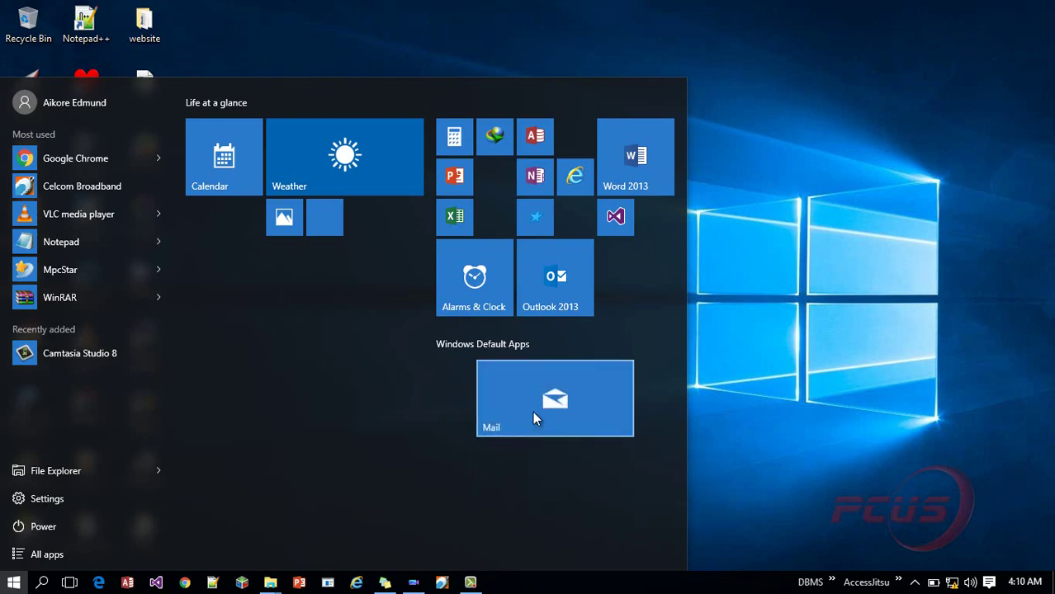
{"action": "right_click", "coordinate": [533, 411]}
{"action": "mouse_move", "coordinate": [602, 448]}
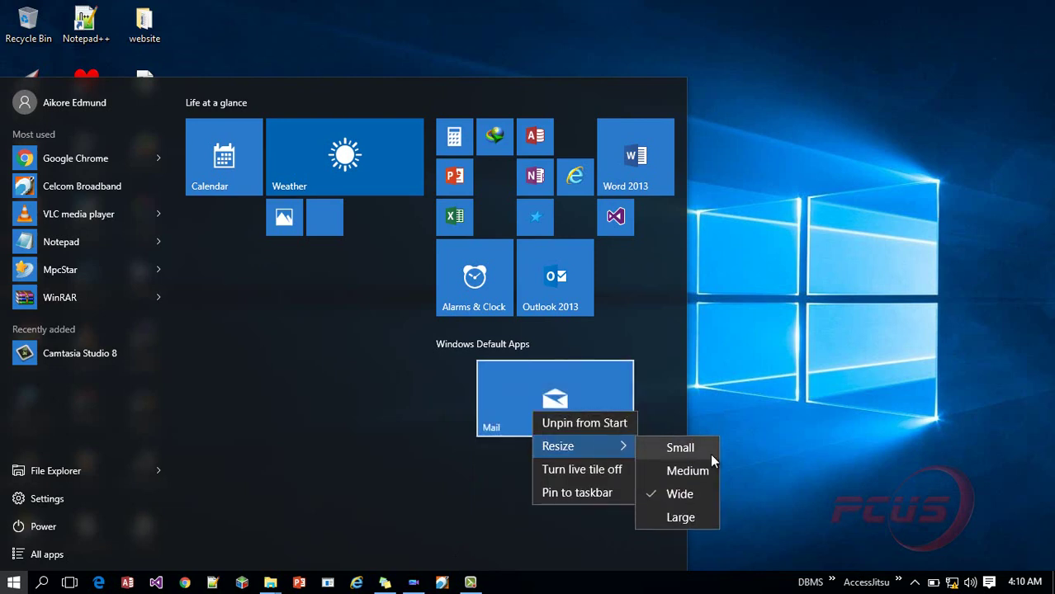
{"action": "left_click", "coordinate": [680, 472]}
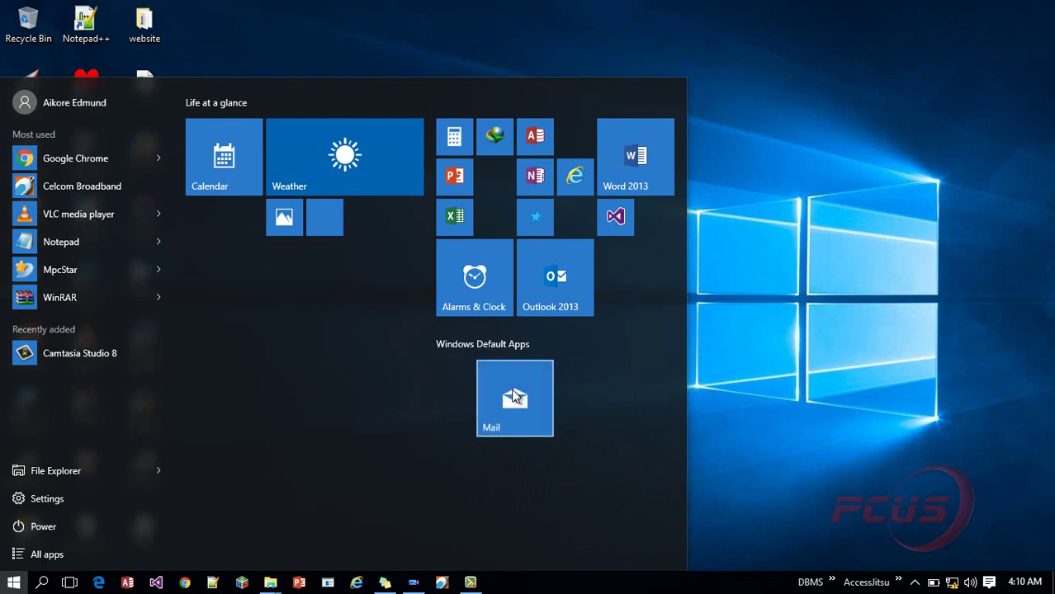
Try the Small and Large sizes on the Mail tile
{"action": "right_click", "coordinate": [513, 389]}
{"action": "mouse_move", "coordinate": [585, 425]}
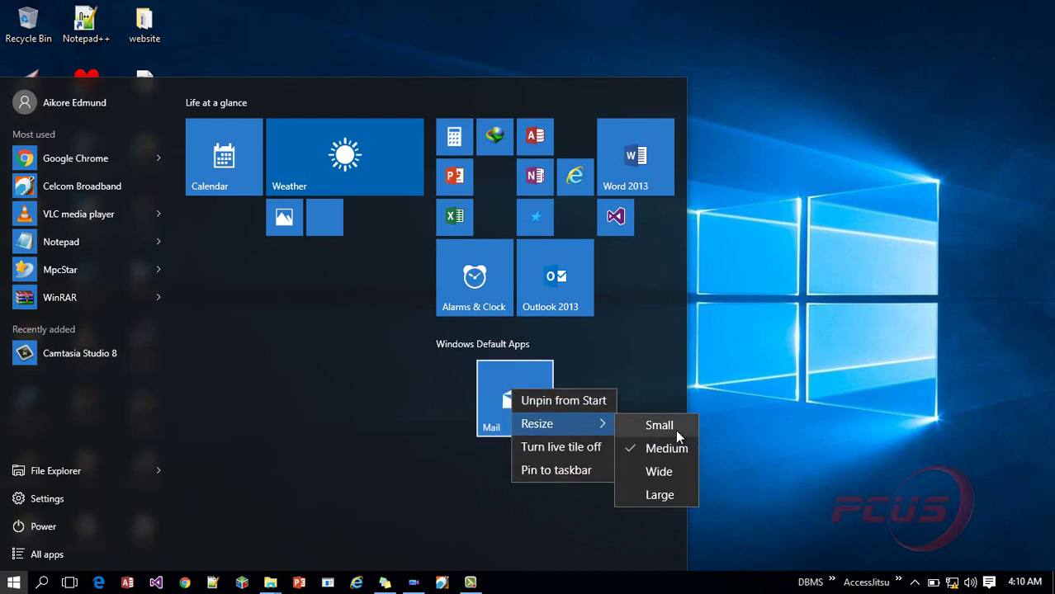
{"action": "left_click", "coordinate": [666, 428]}
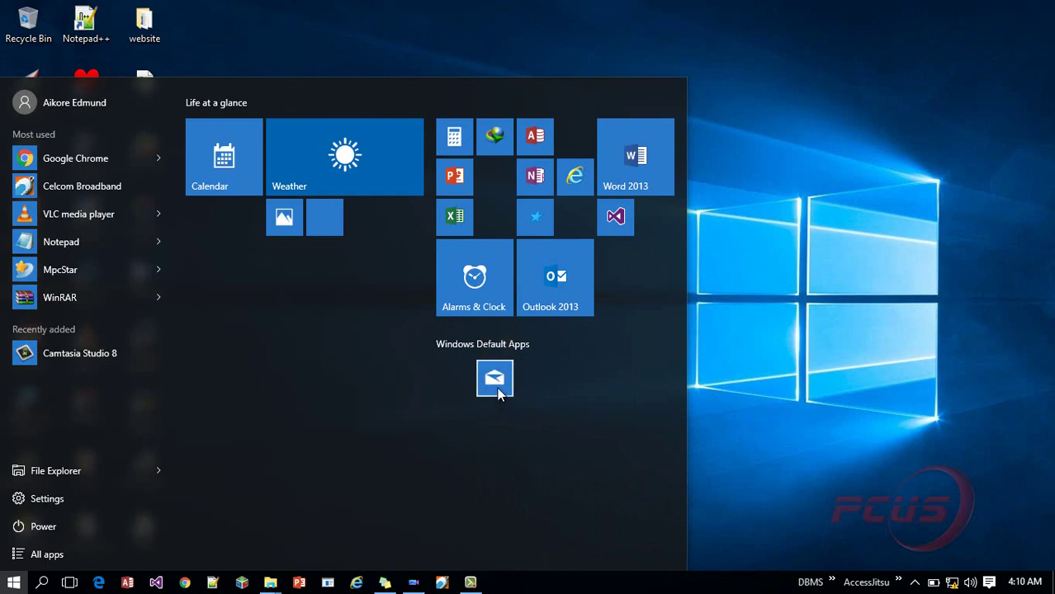
{"action": "right_click", "coordinate": [497, 387]}
{"action": "mouse_move", "coordinate": [544, 428]}
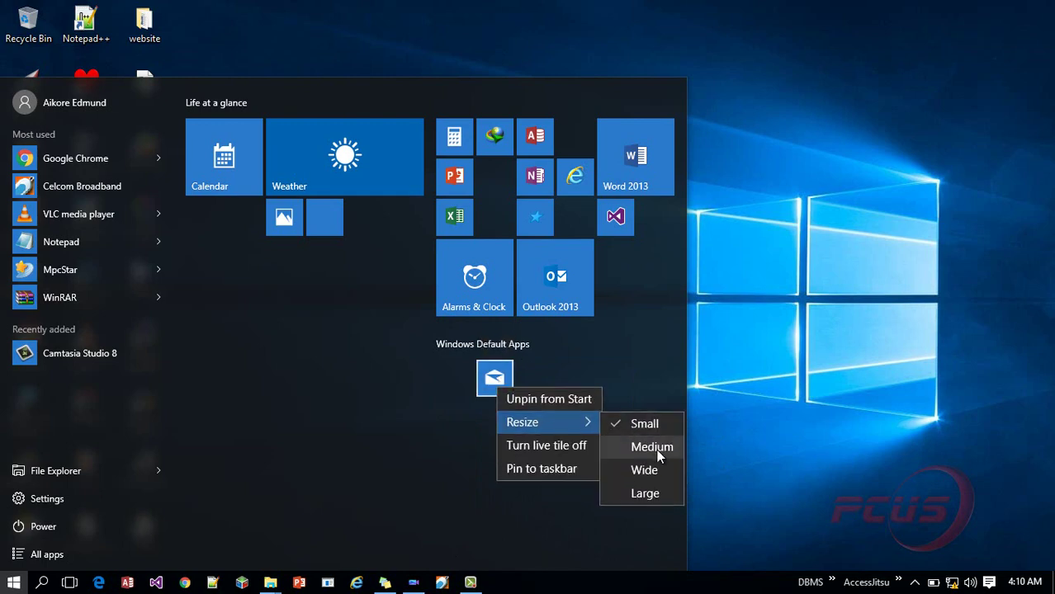
{"action": "left_click", "coordinate": [649, 493]}
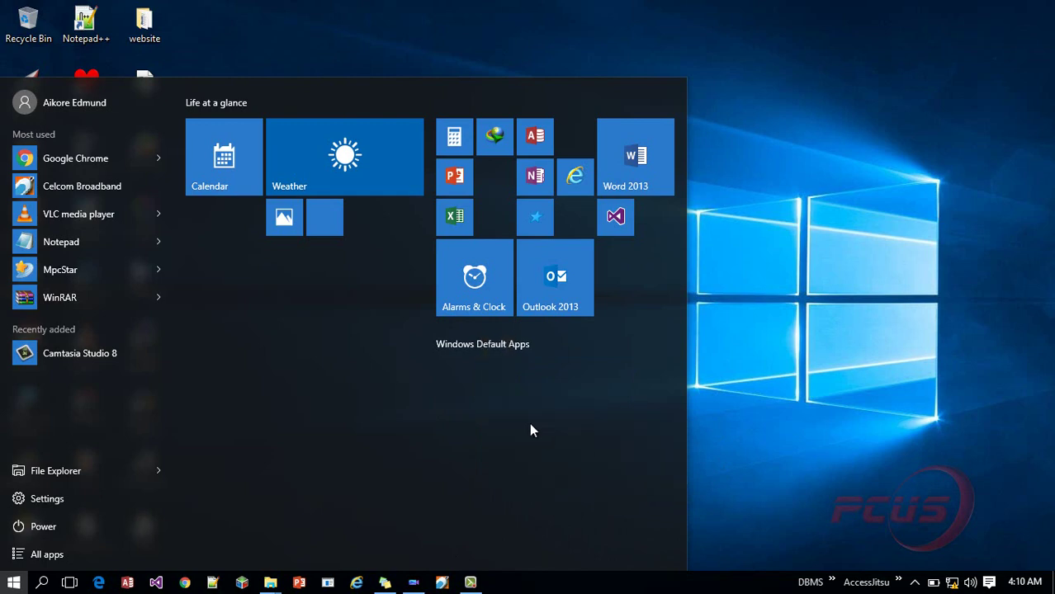
Resize the Mail tile to Medium
{"action": "right_click", "coordinate": [535, 430]}
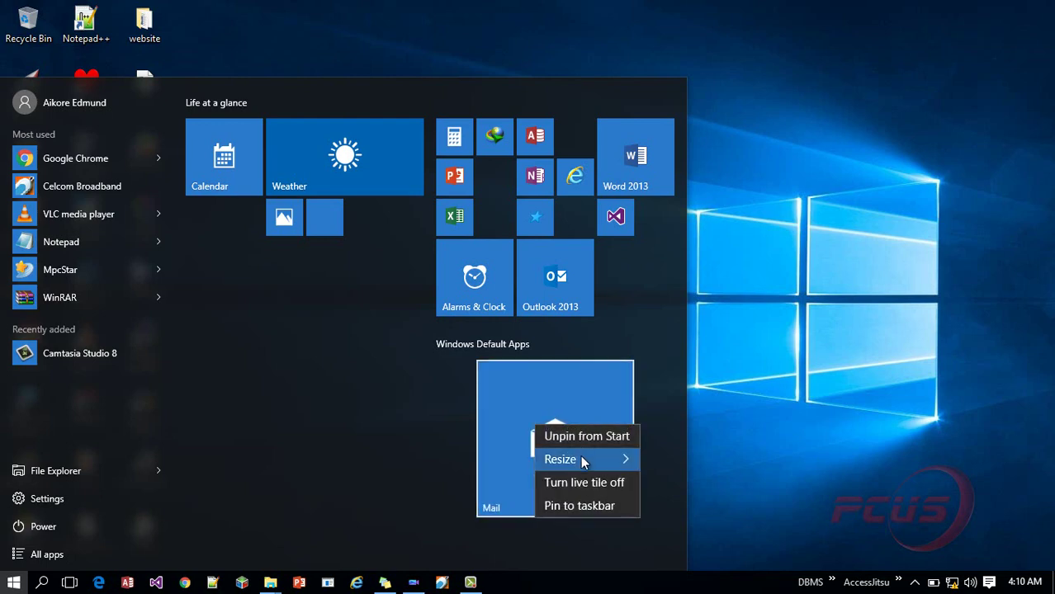
{"action": "mouse_move", "coordinate": [583, 463]}
{"action": "left_click", "coordinate": [674, 483]}
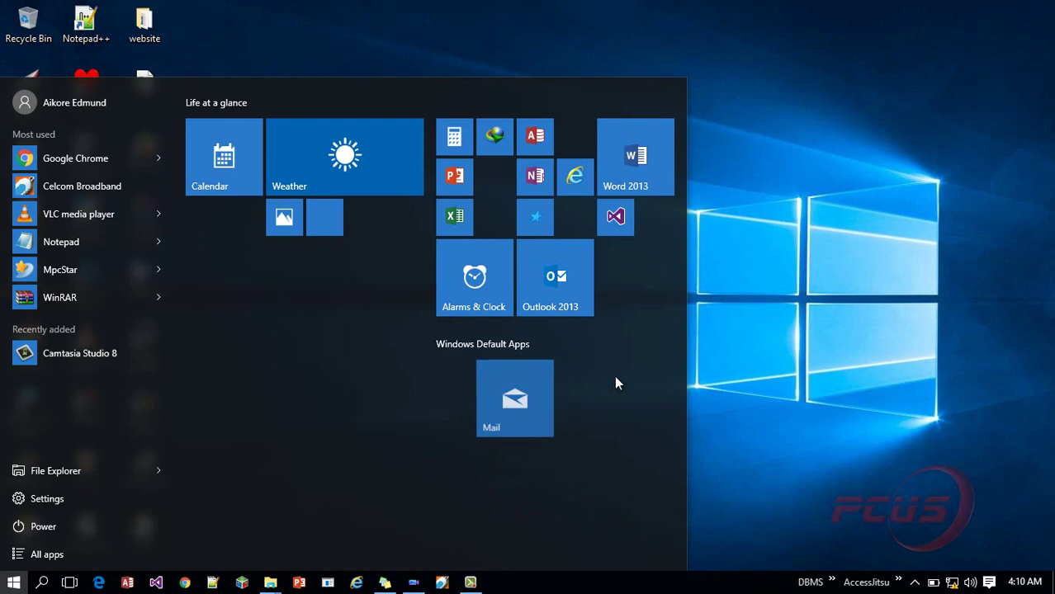
Move Mail to the right end of the Windows Default Apps group and bring the Calendar, Weather and Photos tiles into that group
{"action": "left_click_drag", "start_coordinate": [518, 378], "coordinate": [638, 377]}
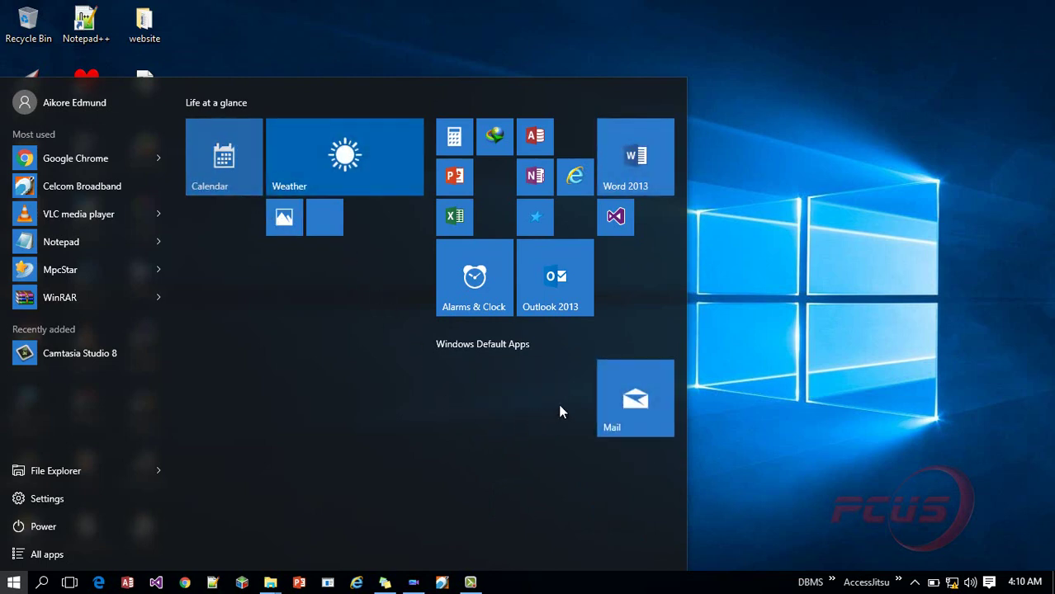
{"action": "left_click_drag", "start_coordinate": [558, 404], "coordinate": [580, 403]}
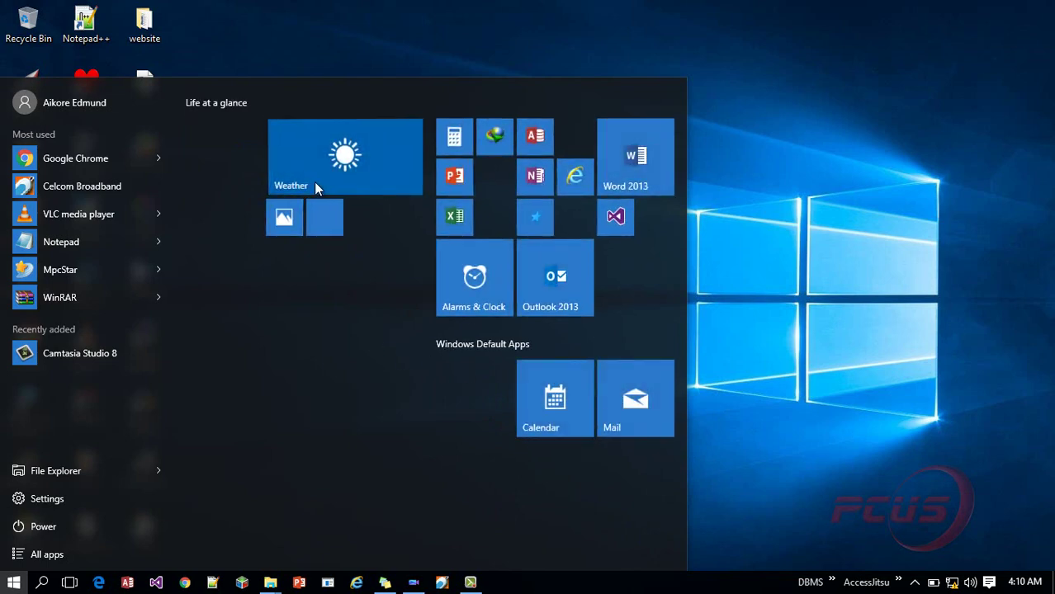
{"action": "left_click_drag", "start_coordinate": [492, 452], "coordinate": [548, 493]}
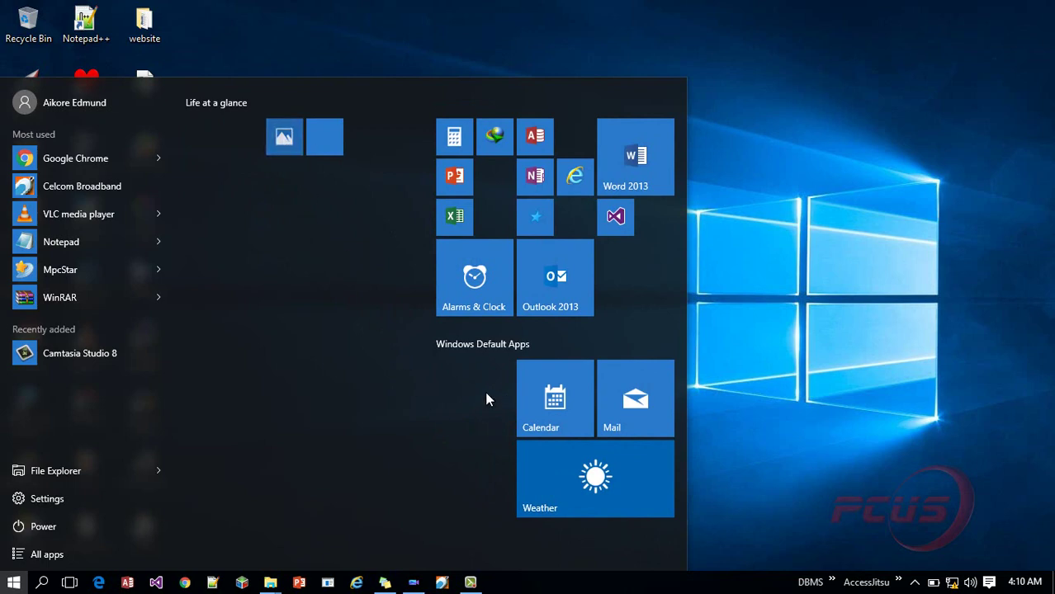
{"action": "left_click_drag", "start_coordinate": [486, 394], "coordinate": [485, 393]}
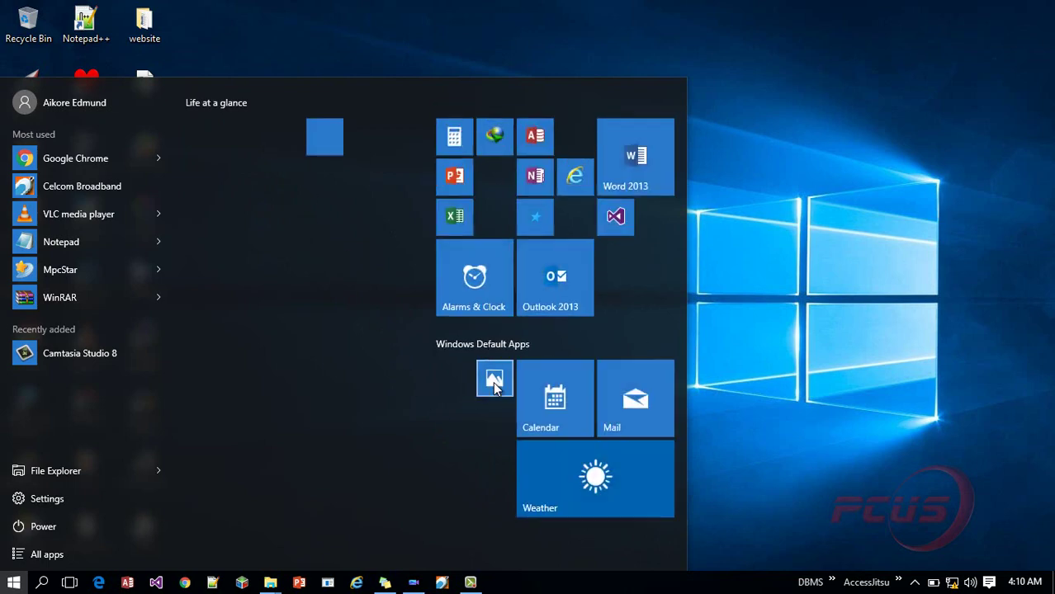
Turn on the live tile for Photos and resize the tile to Large
{"action": "right_click", "coordinate": [495, 389]}
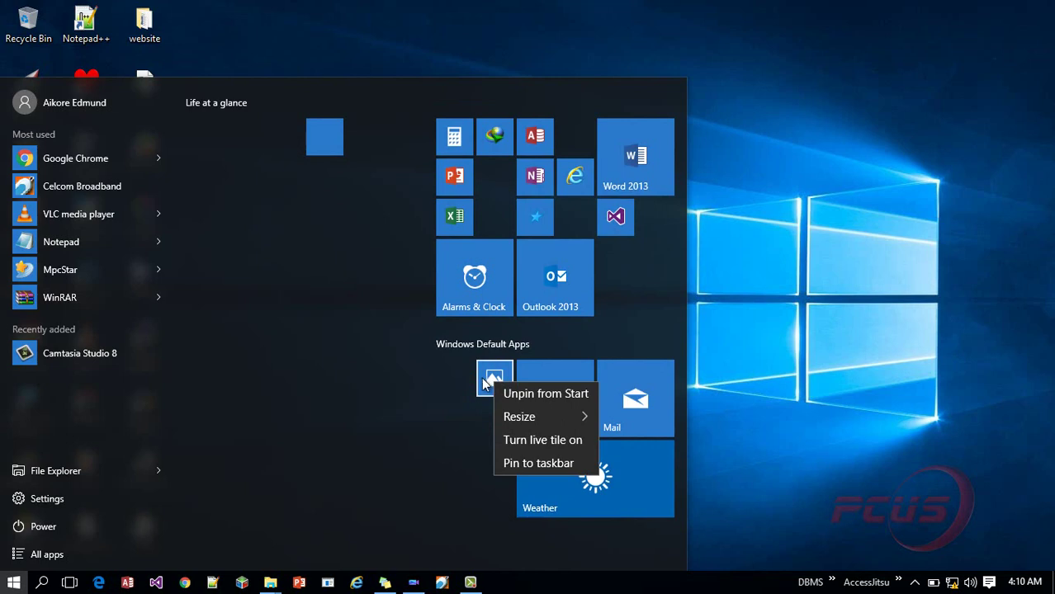
{"action": "left_click", "coordinate": [528, 440]}
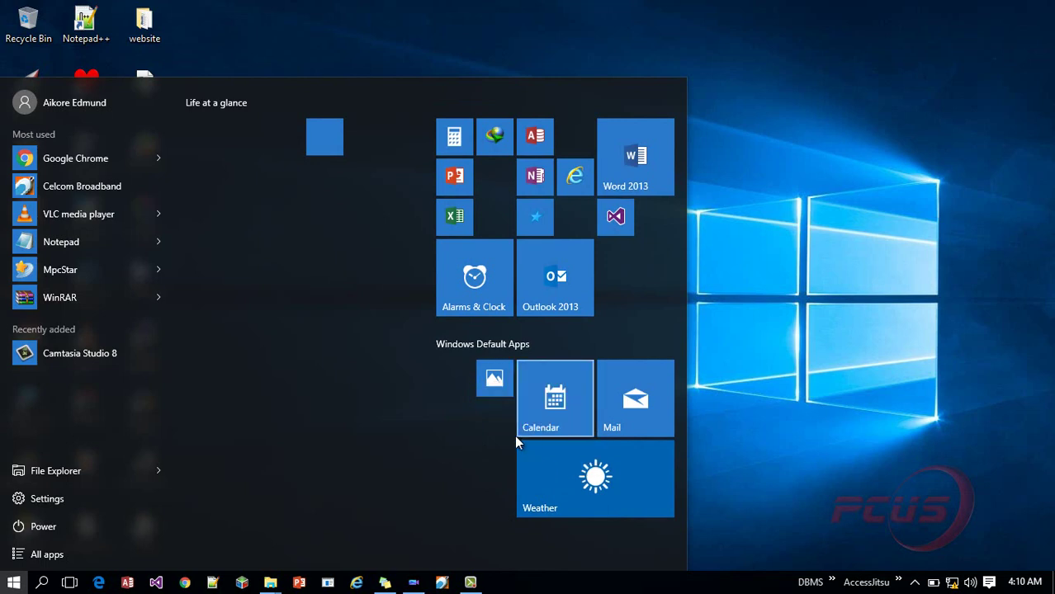
{"action": "right_click", "coordinate": [487, 371]}
{"action": "mouse_move", "coordinate": [570, 406]}
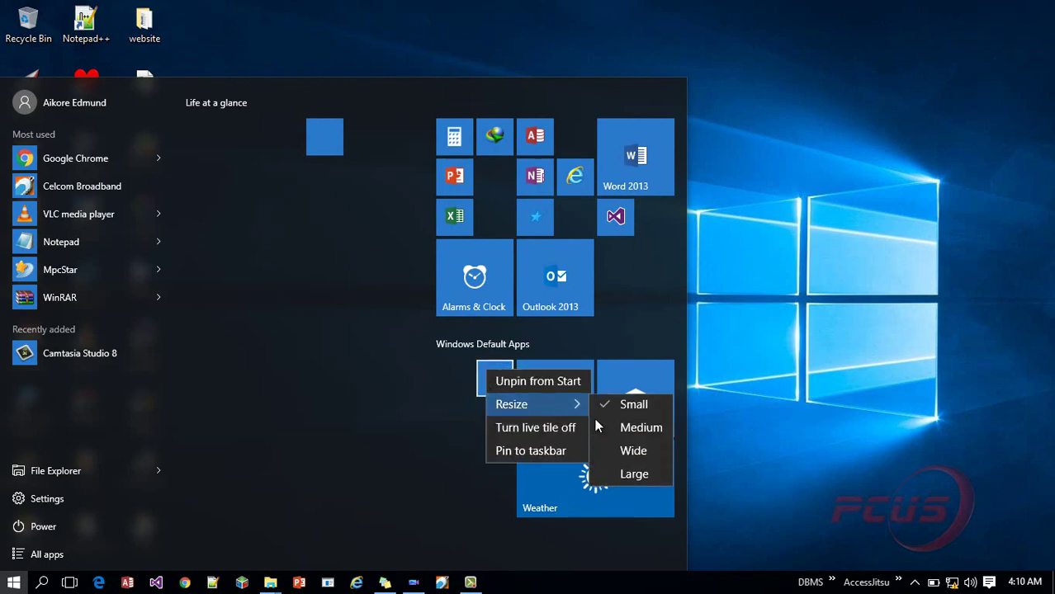
{"action": "left_click", "coordinate": [651, 474]}
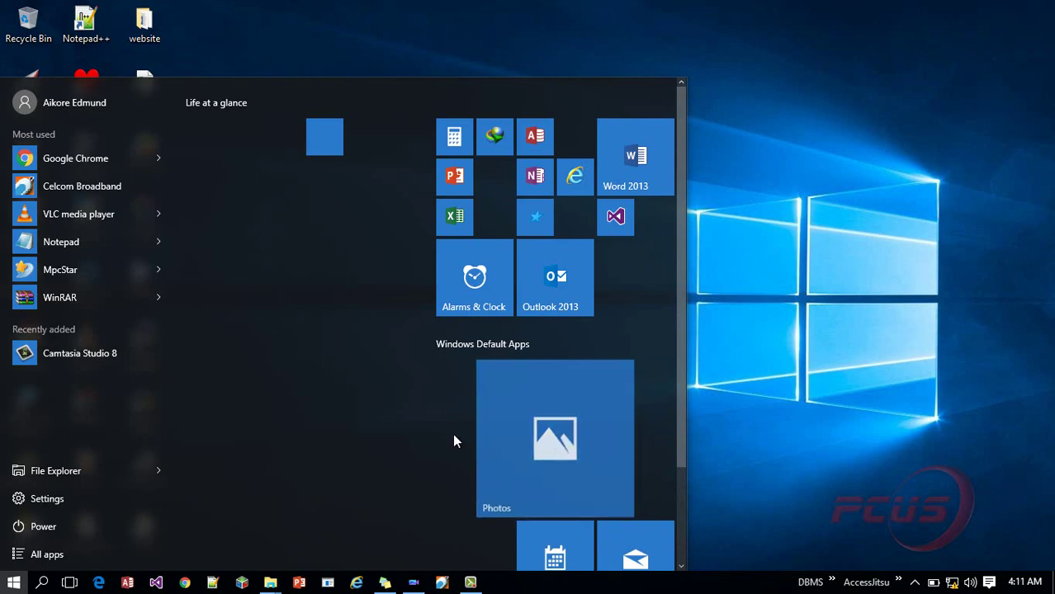
Move the Large Photos tile into the Life at a glance group, below the blank tile
{"action": "left_click_drag", "start_coordinate": [553, 440], "coordinate": [308, 355]}
{"action": "right_click", "coordinate": [291, 313]}
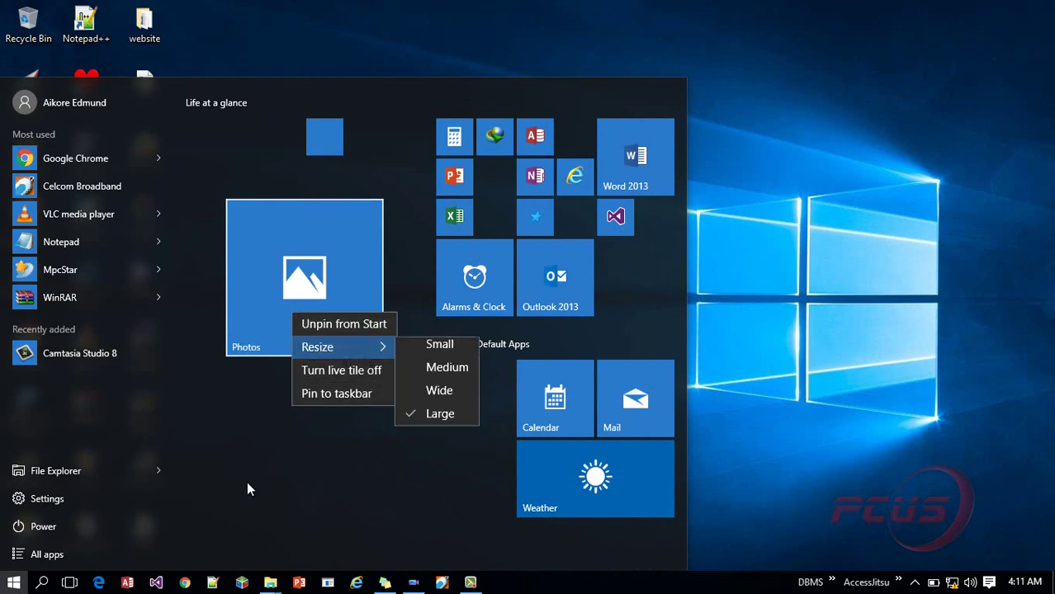
{"action": "left_click", "coordinate": [246, 425]}
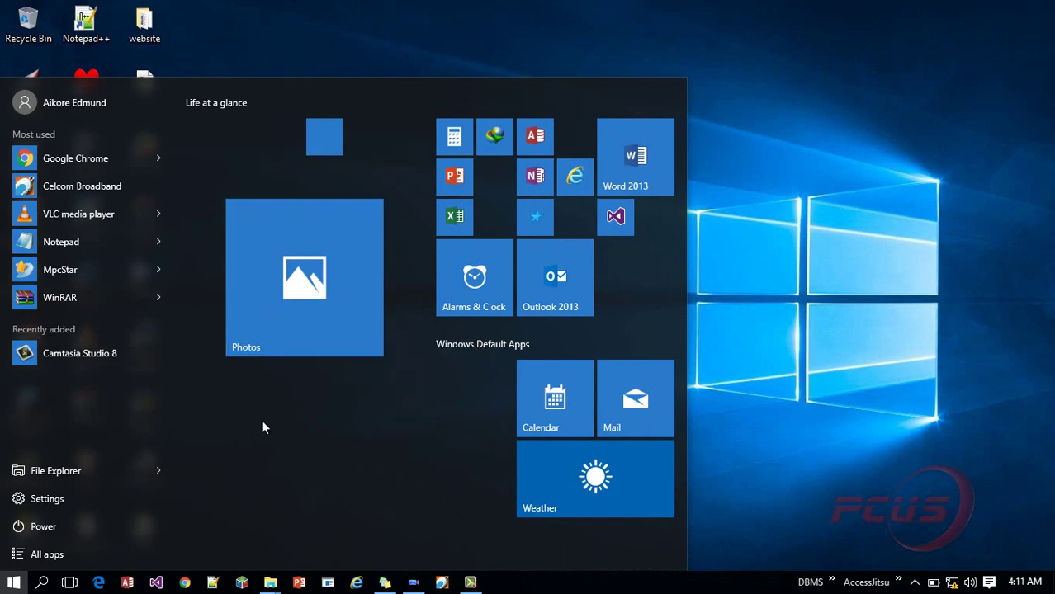
Turn off the live tile for Photos
{"action": "right_click", "coordinate": [257, 282]}
{"action": "mouse_move", "coordinate": [313, 320]}
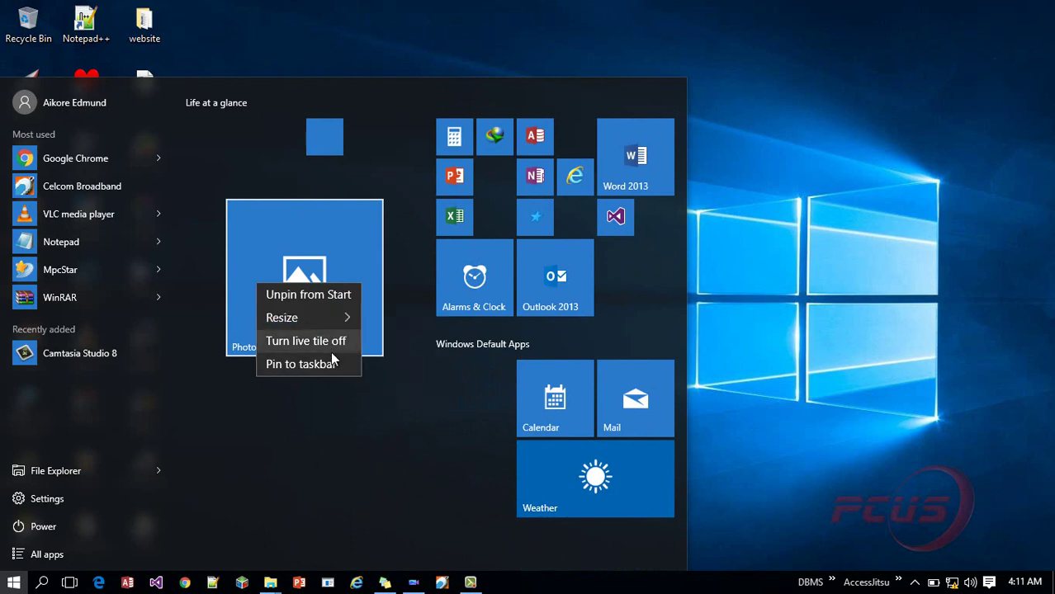
{"action": "left_click", "coordinate": [320, 341]}
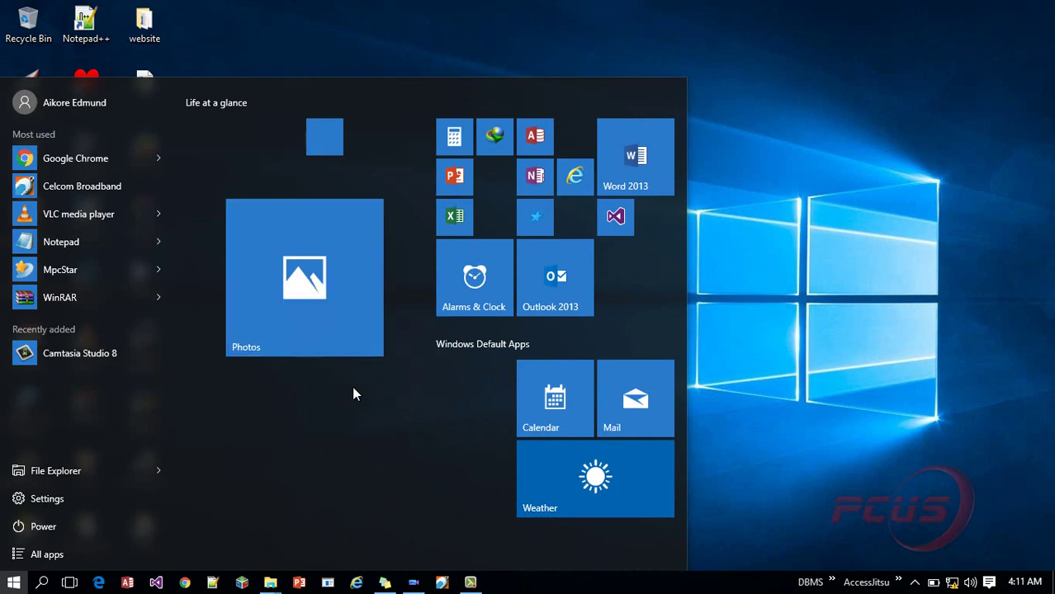
Resize the Photos tile to Medium and move it into the Windows Default Apps group, left of Calendar
{"action": "right_click", "coordinate": [312, 280]}
{"action": "mouse_move", "coordinate": [379, 312]}
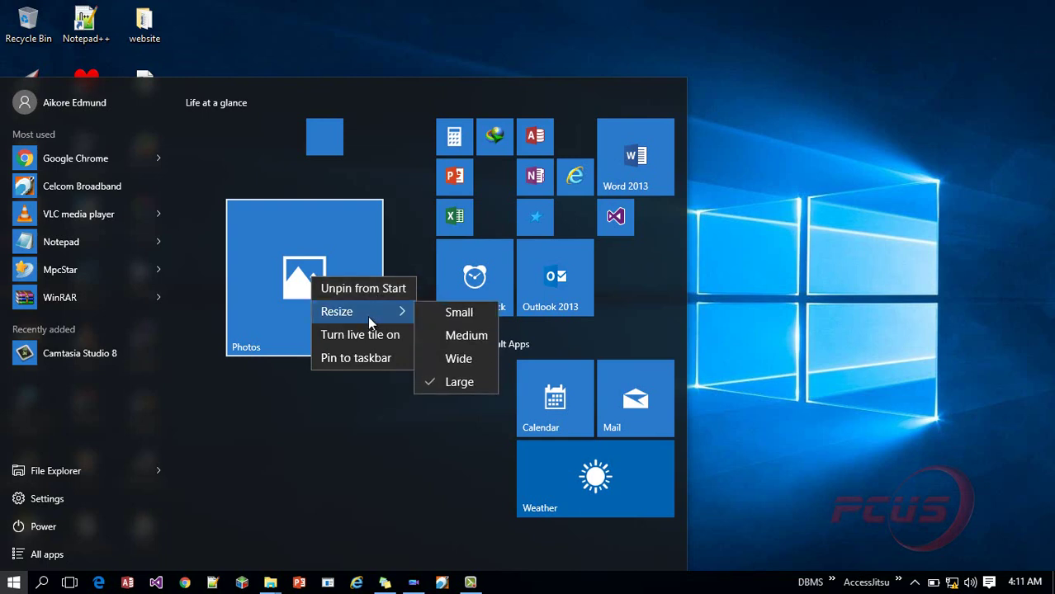
{"action": "left_click", "coordinate": [466, 336]}
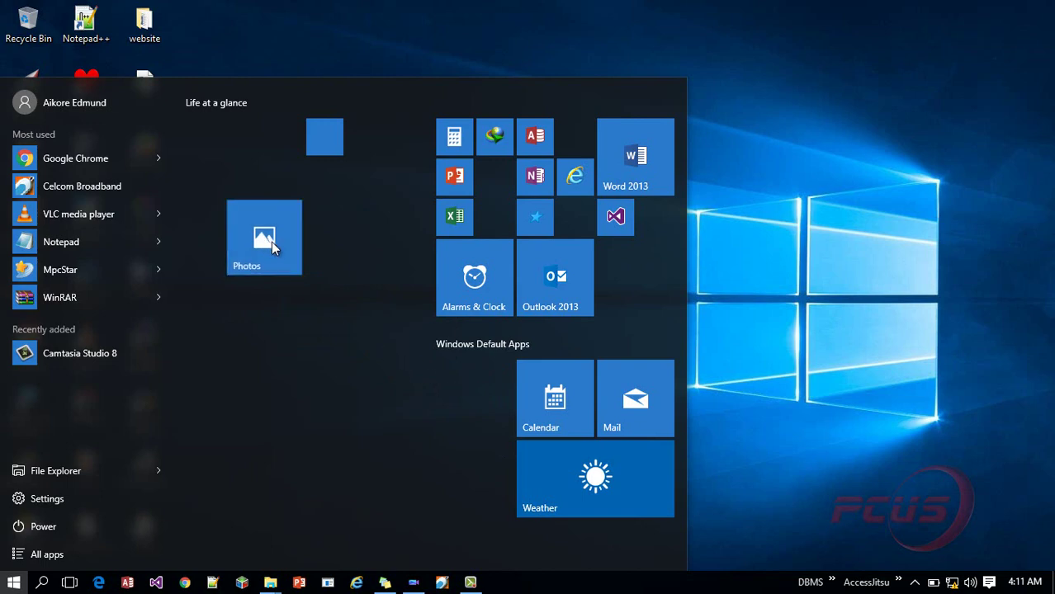
{"action": "left_click_drag", "start_coordinate": [487, 406], "coordinate": [481, 404]}
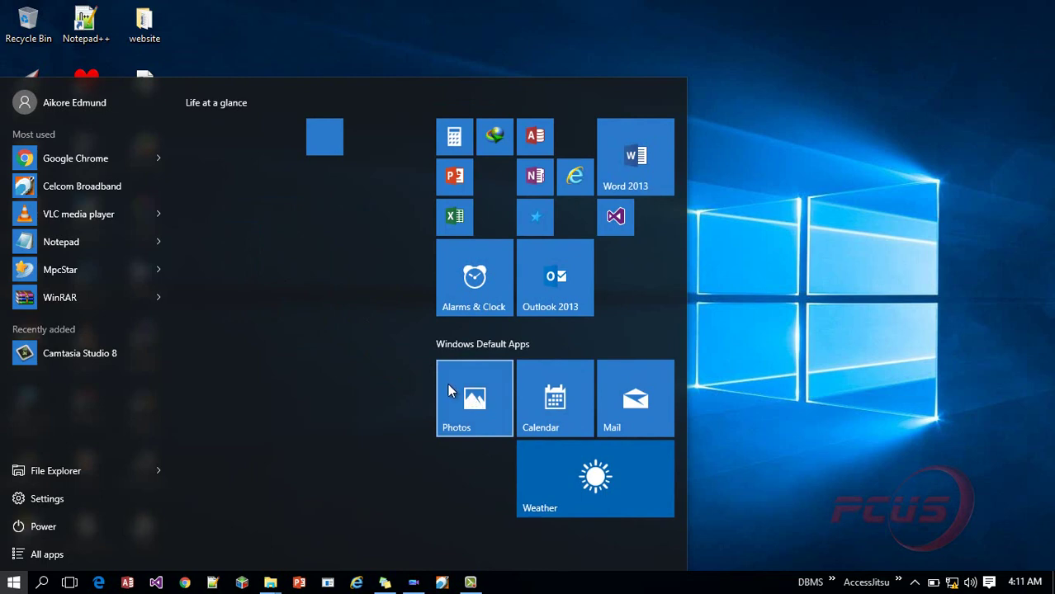
Resize the blank tile in Life at a glance to Medium and move it below Photos in the Windows Default Apps group
{"action": "right_click", "coordinate": [327, 141]}
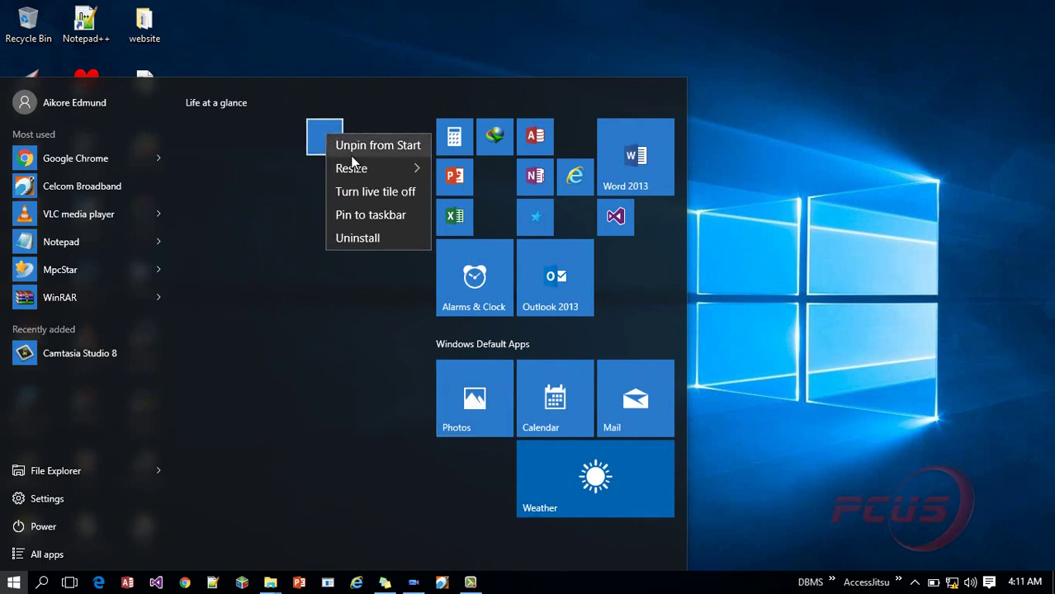
{"action": "left_click", "coordinate": [385, 169]}
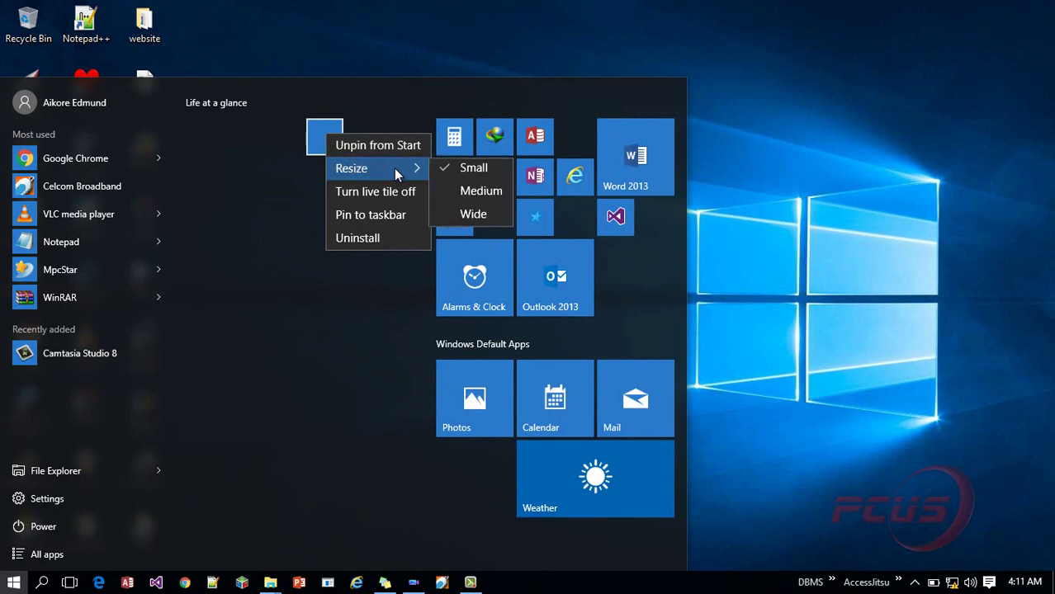
{"action": "left_click", "coordinate": [469, 198]}
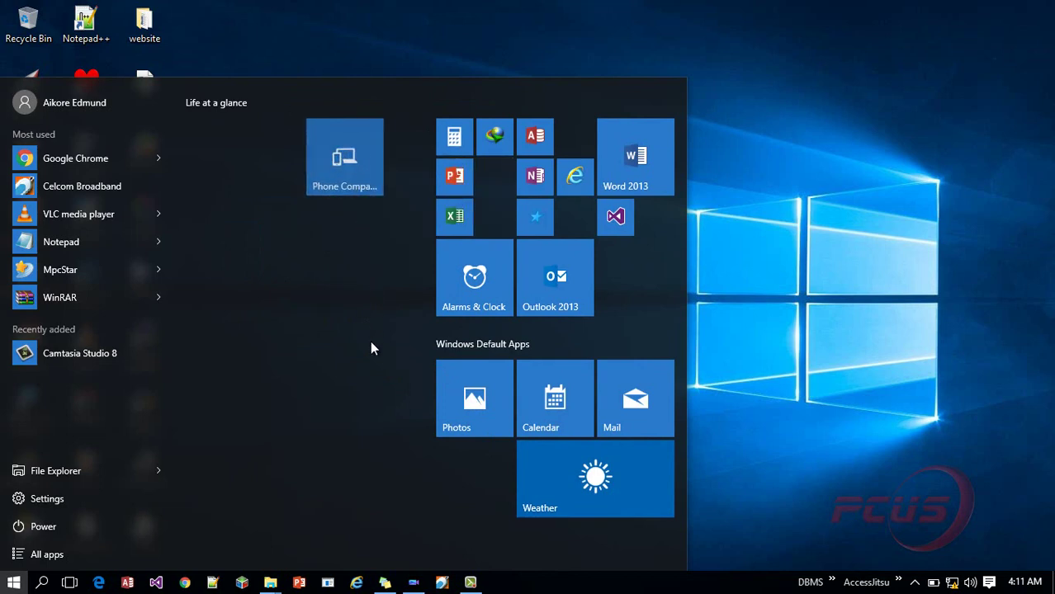
{"action": "left_click_drag", "start_coordinate": [371, 348], "coordinate": [474, 483]}
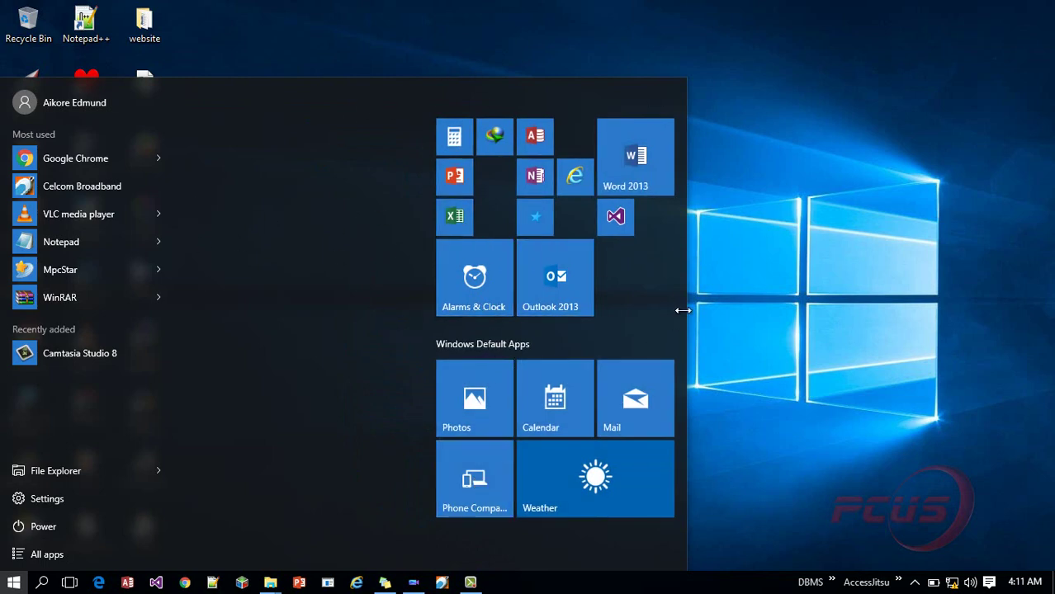
Narrow the Start menu to one column of groups and name the untitled group above Windows Default Apps Office
{"action": "left_click_drag", "start_coordinate": [685, 307], "coordinate": [370, 338]}
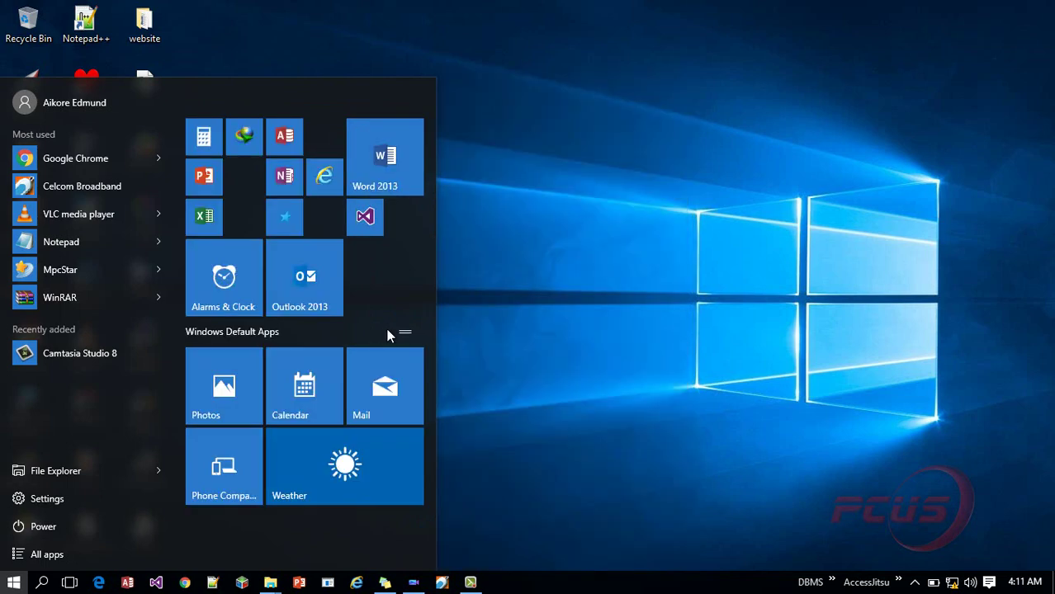
{"action": "left_click", "coordinate": [254, 106]}
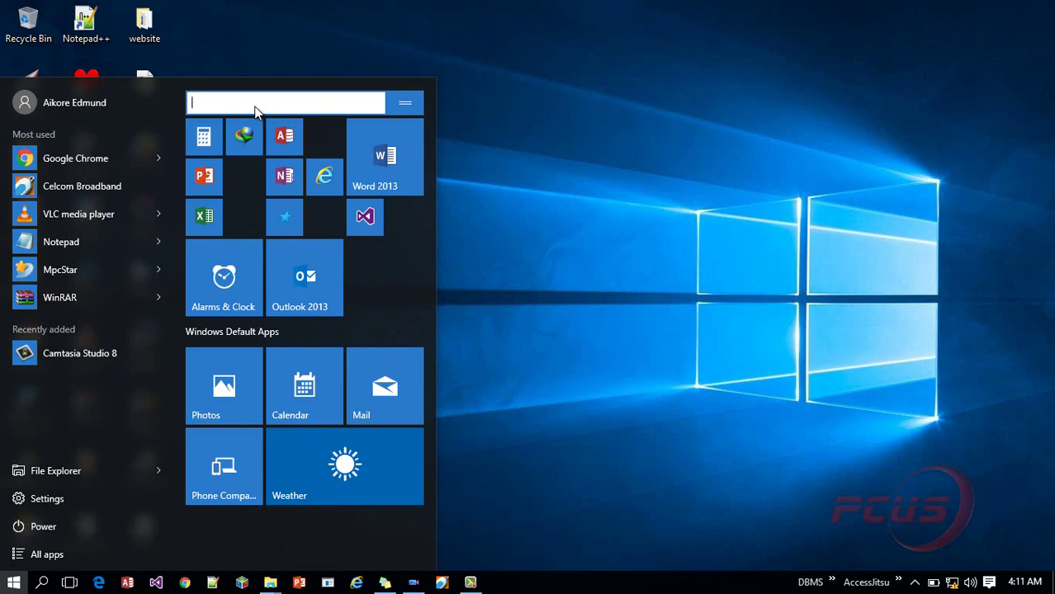
{"action": "type", "text": "M"}
{"action": "type", "text": "i"}
{"action": "key", "text": "BackSpace"}
{"action": "key", "text": "BackSpace"}
{"action": "type", "text": "Office"}
{"action": "left_click", "coordinate": [249, 175]}
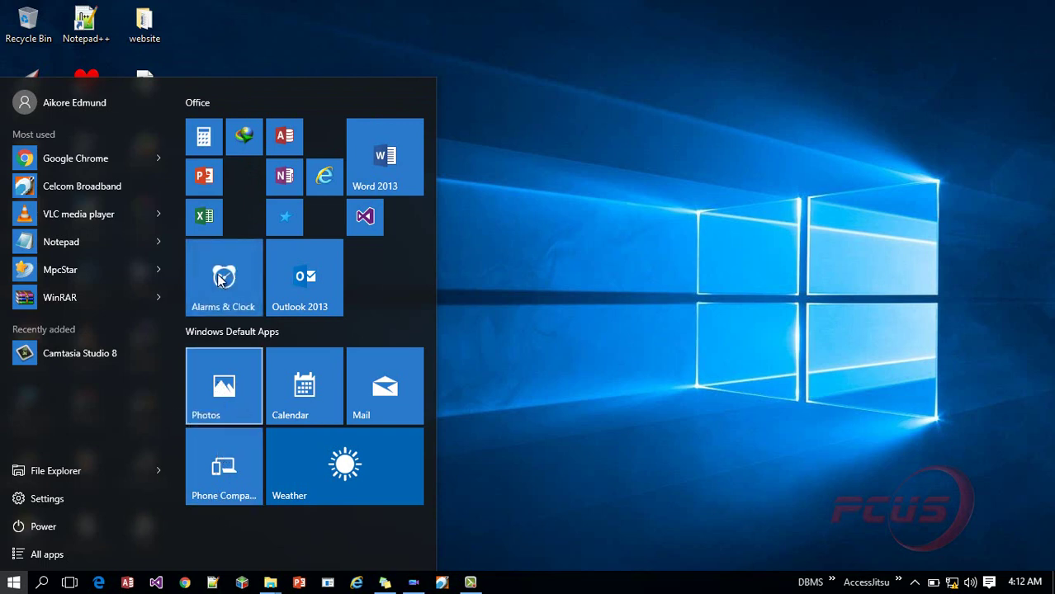
Move the Alarms & Clock tile below Photos and the Calculator tile beside Phone Companion in the Windows Default Apps group
{"action": "left_click_drag", "start_coordinate": [219, 283], "coordinate": [227, 388]}
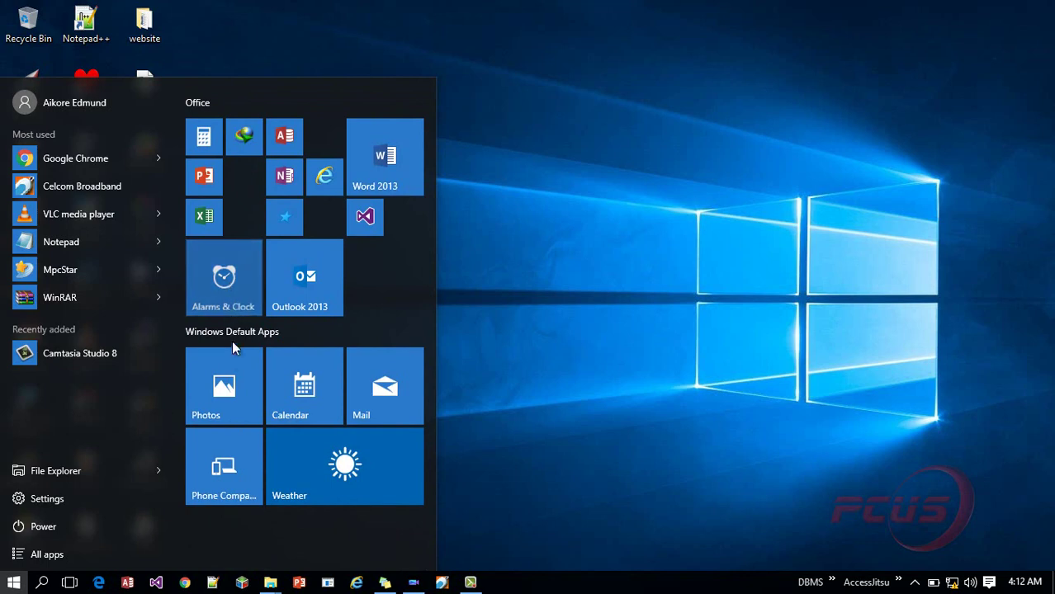
{"action": "left_click_drag", "start_coordinate": [237, 415], "coordinate": [231, 479]}
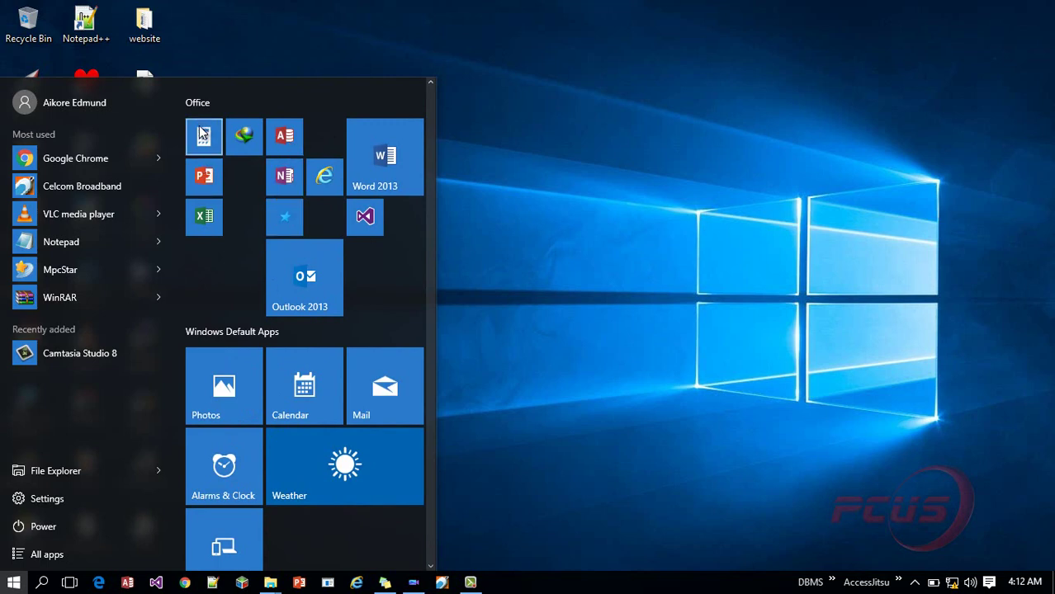
{"action": "left_click_drag", "start_coordinate": [250, 294], "coordinate": [289, 482]}
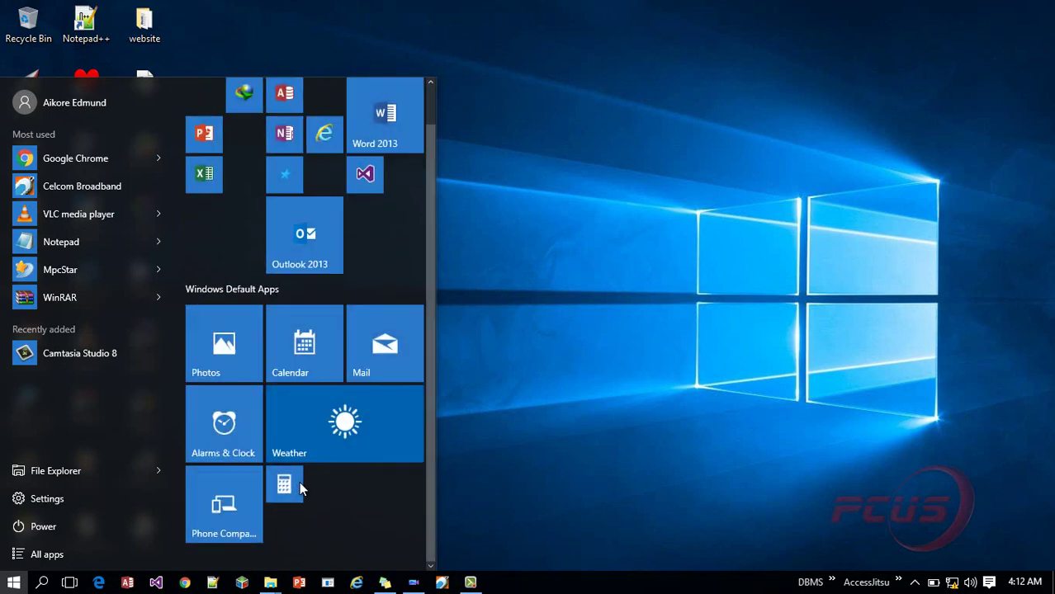
Resize the Calculator tile to Medium and widen the Start menu to two columns of groups
{"action": "right_click", "coordinate": [289, 479]}
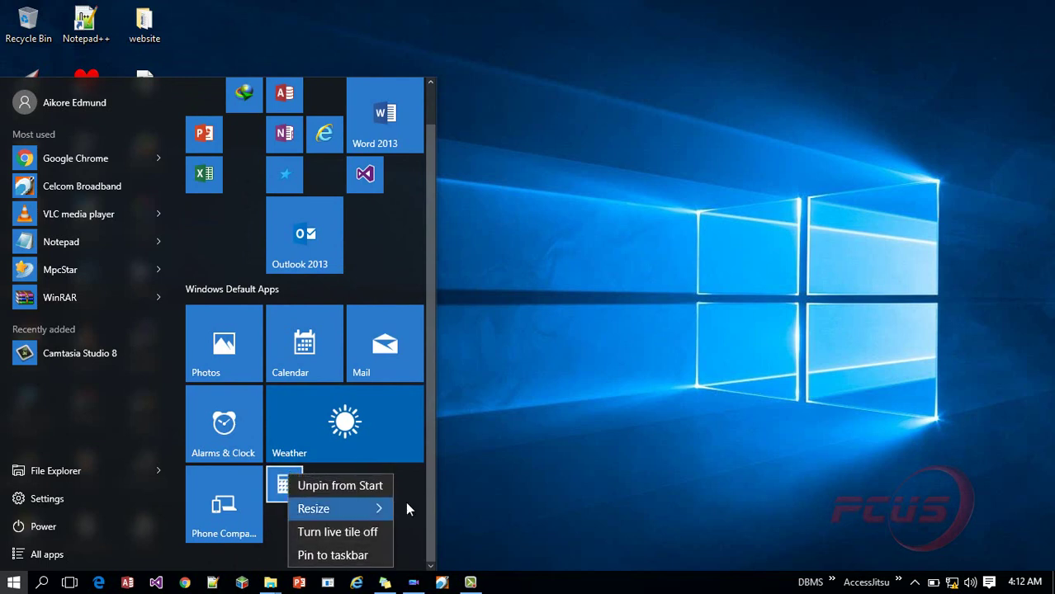
{"action": "mouse_move", "coordinate": [405, 503]}
{"action": "left_click", "coordinate": [435, 464]}
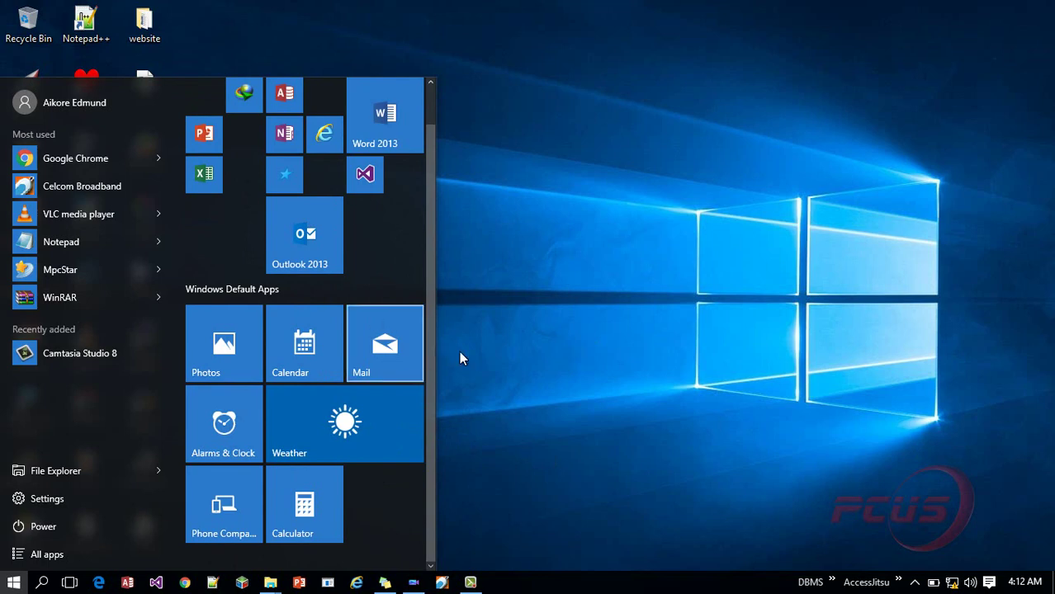
{"action": "scroll", "coordinate": [427, 95], "scroll_direction": "up", "scroll_amount": 1}
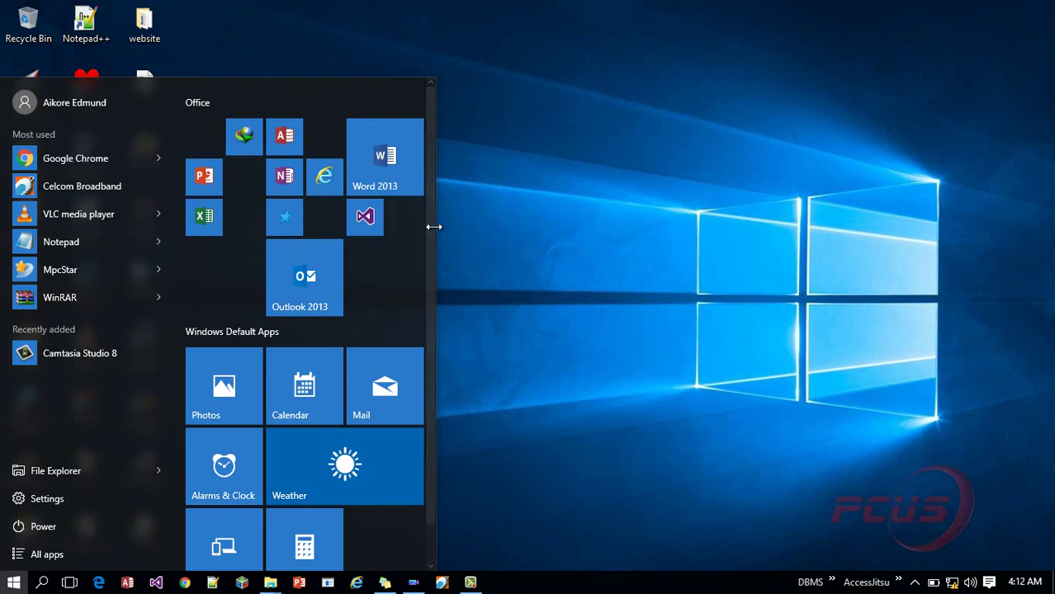
{"action": "left_click_drag", "start_coordinate": [431, 229], "coordinate": [627, 225]}
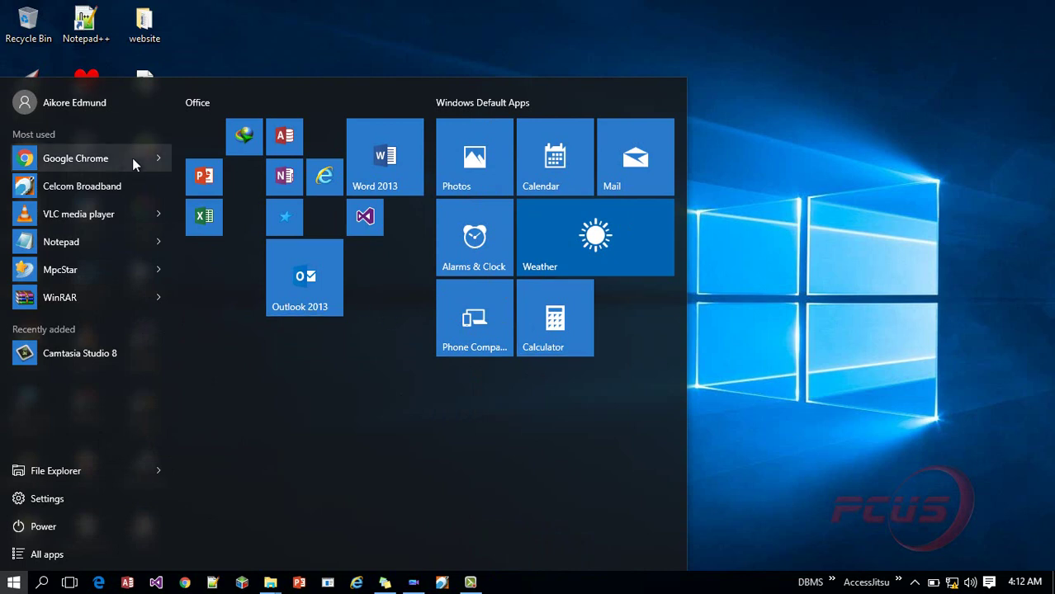
Pin Camtasia Studio 8 to Start from the list of all apps
{"action": "left_click", "coordinate": [68, 551]}
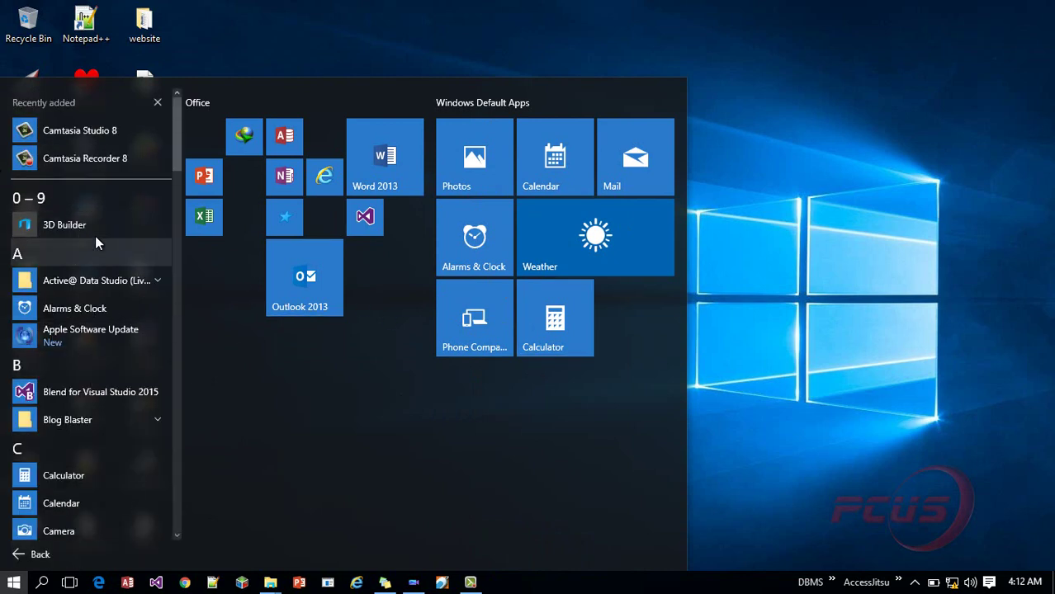
{"action": "right_click", "coordinate": [41, 129]}
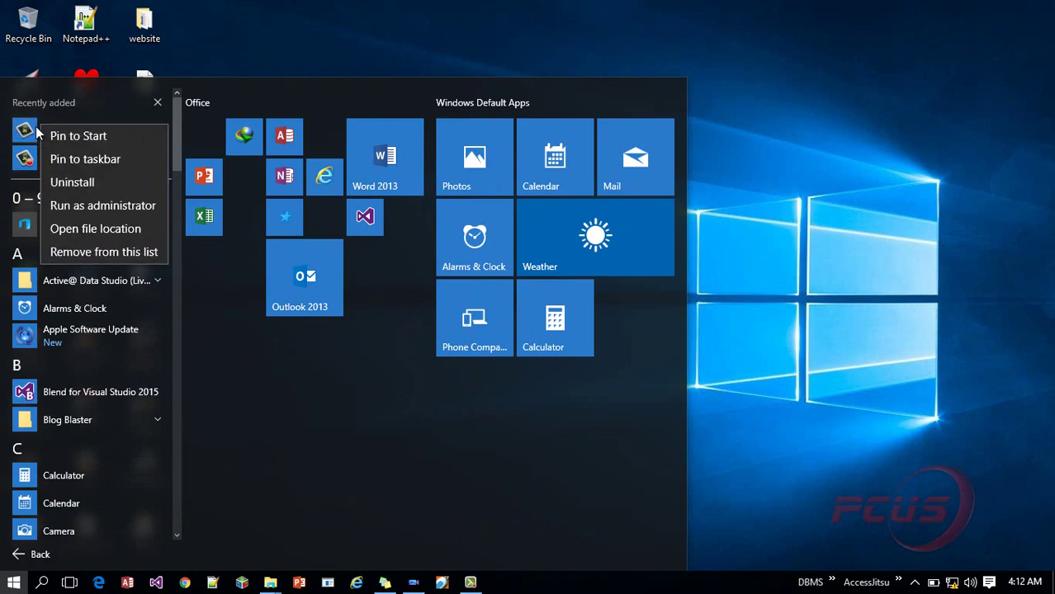
{"action": "left_click", "coordinate": [73, 138]}
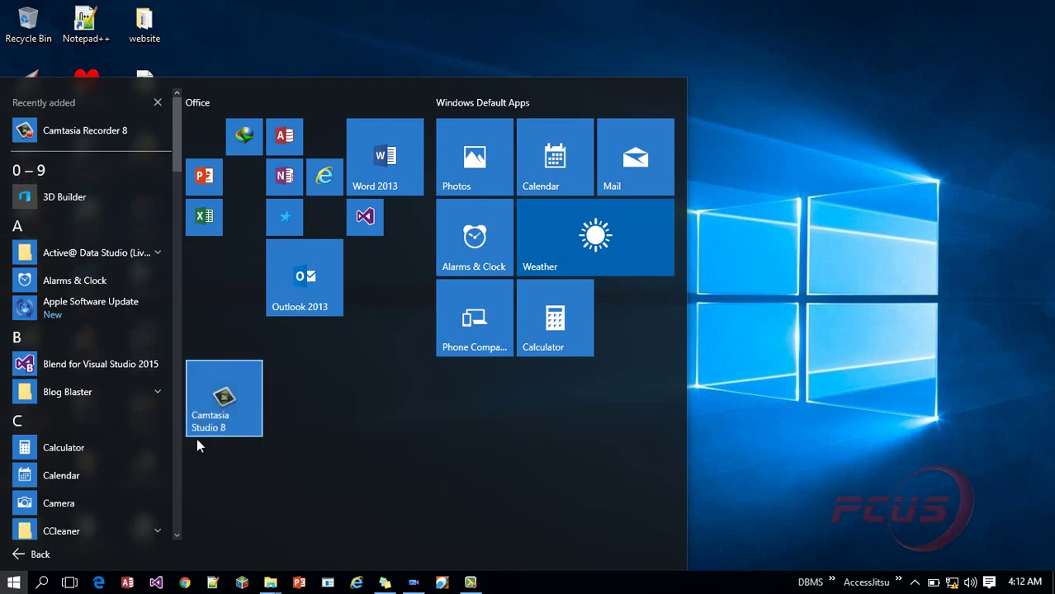
Pin 3D Builder to Start and move its tile into the Windows Default Apps group, right of Calculator
{"action": "right_click", "coordinate": [44, 195]}
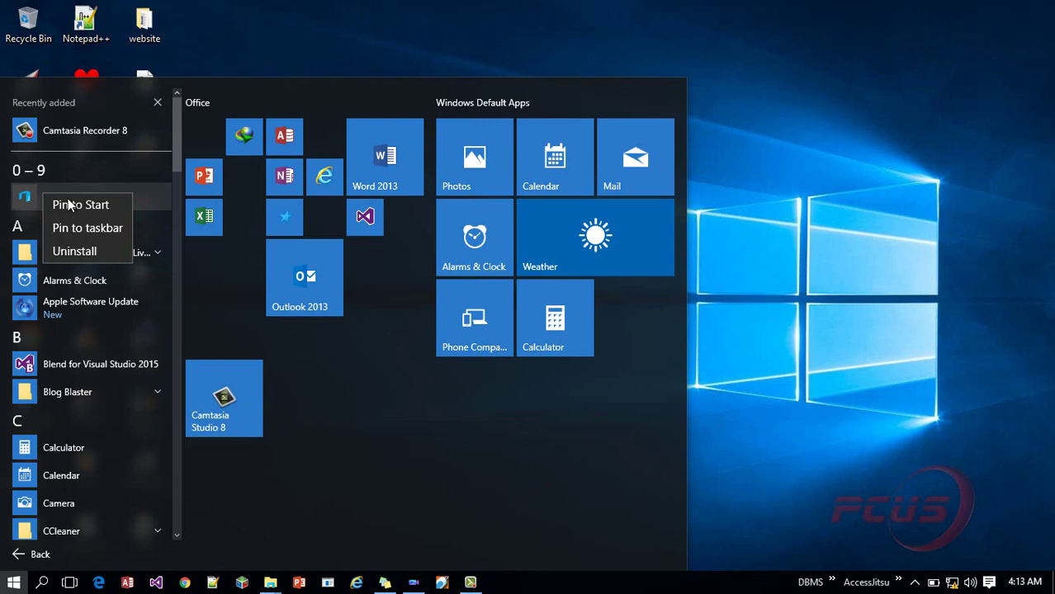
{"action": "left_click", "coordinate": [80, 205]}
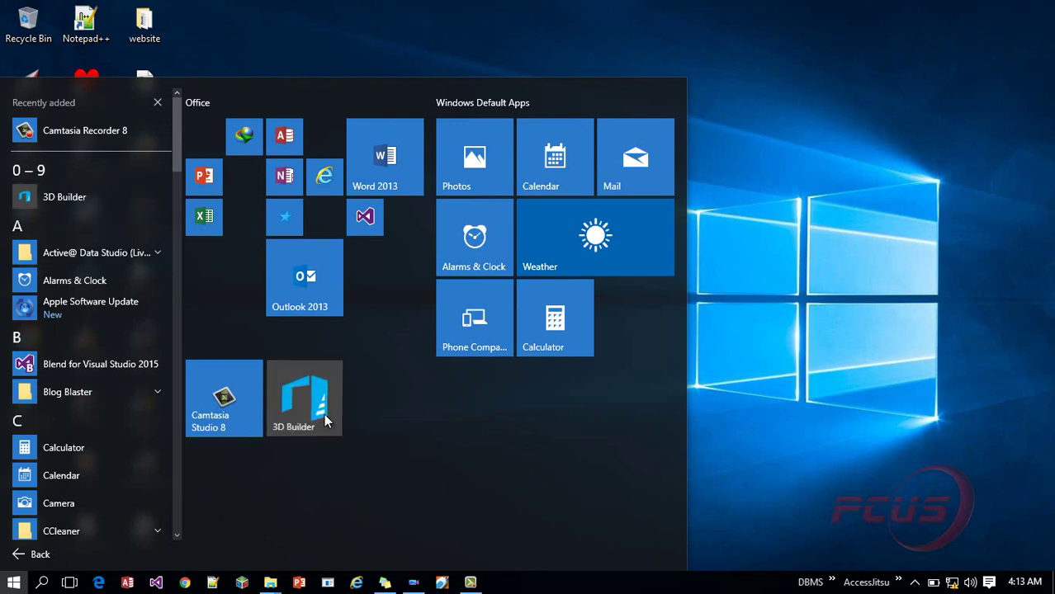
{"action": "left_click_drag", "start_coordinate": [324, 413], "coordinate": [650, 325]}
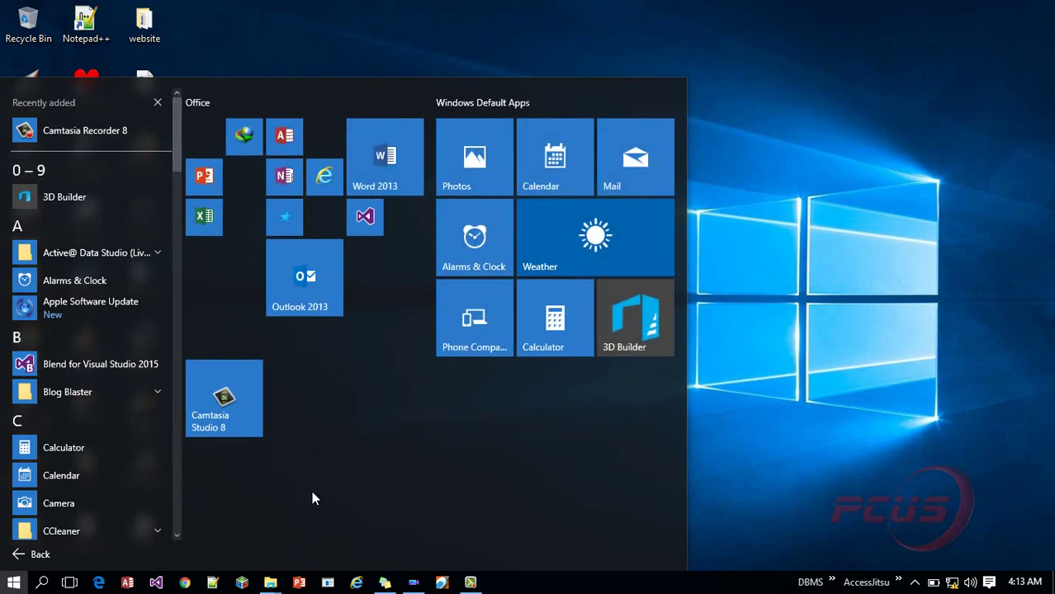
{"action": "left_click", "coordinate": [40, 554]}
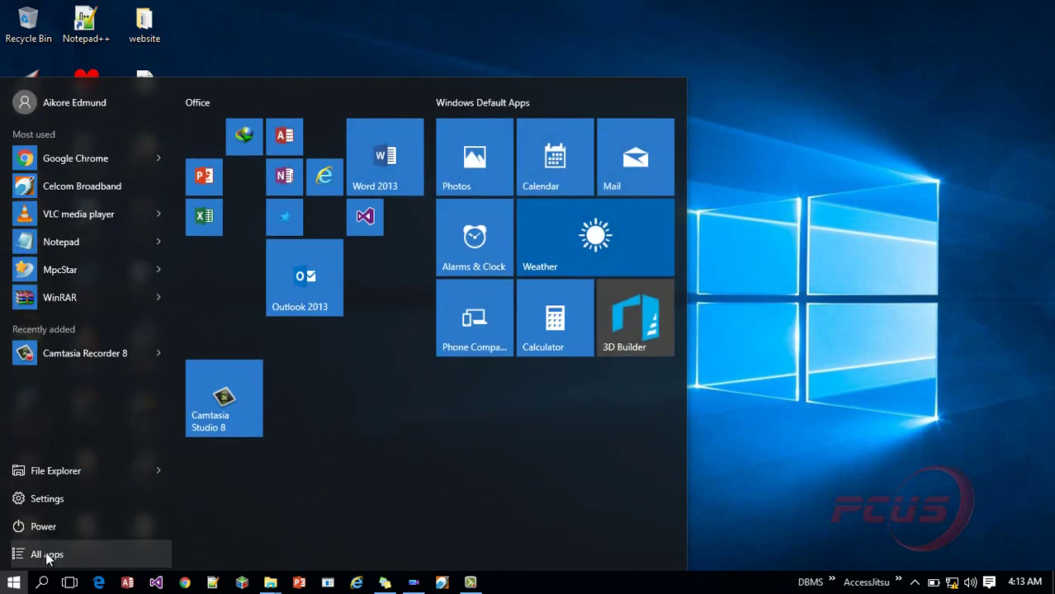
{"action": "right_click", "coordinate": [648, 326]}
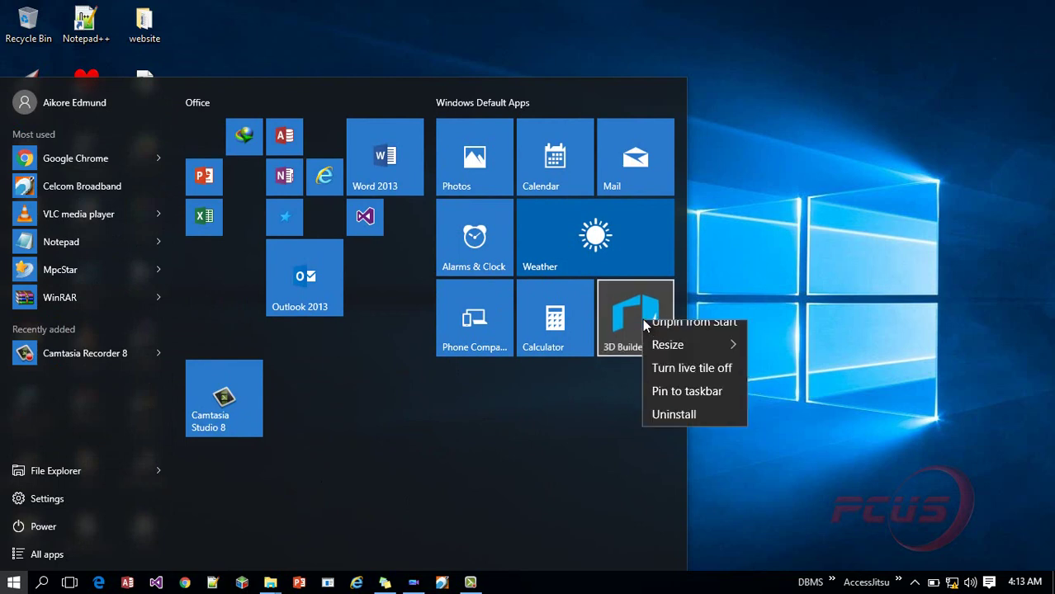
{"action": "left_click", "coordinate": [699, 426]}
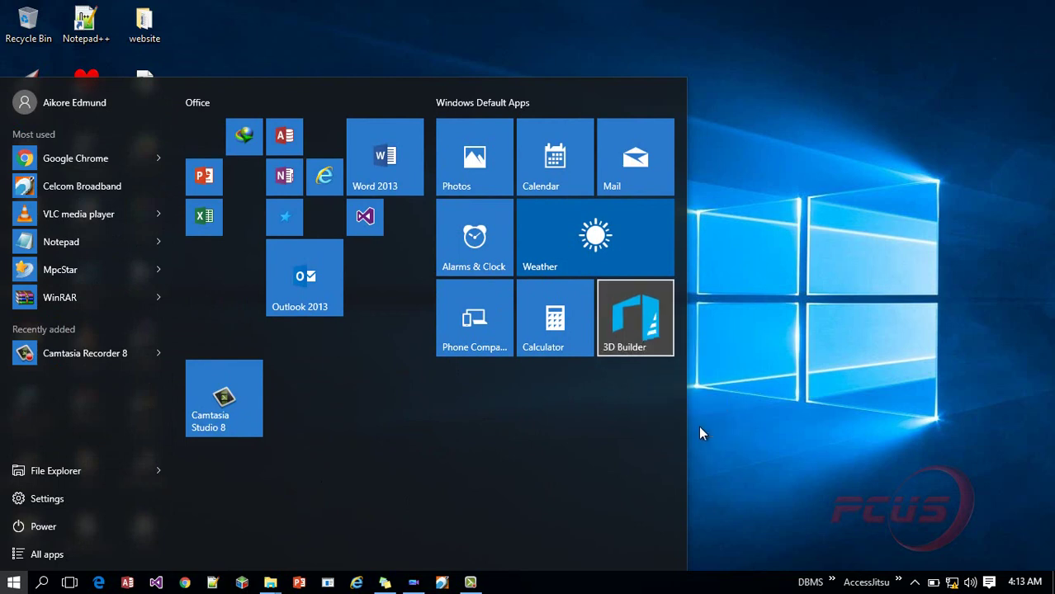
{"action": "left_click", "coordinate": [626, 459]}
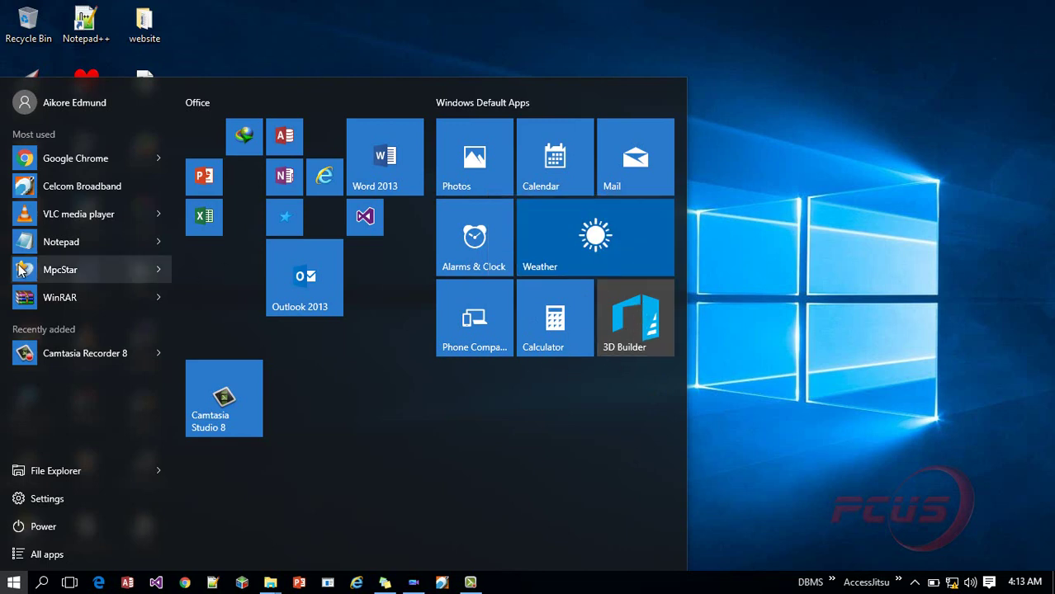
Pin Notepad to Start from the most used apps
{"action": "right_click", "coordinate": [68, 247]}
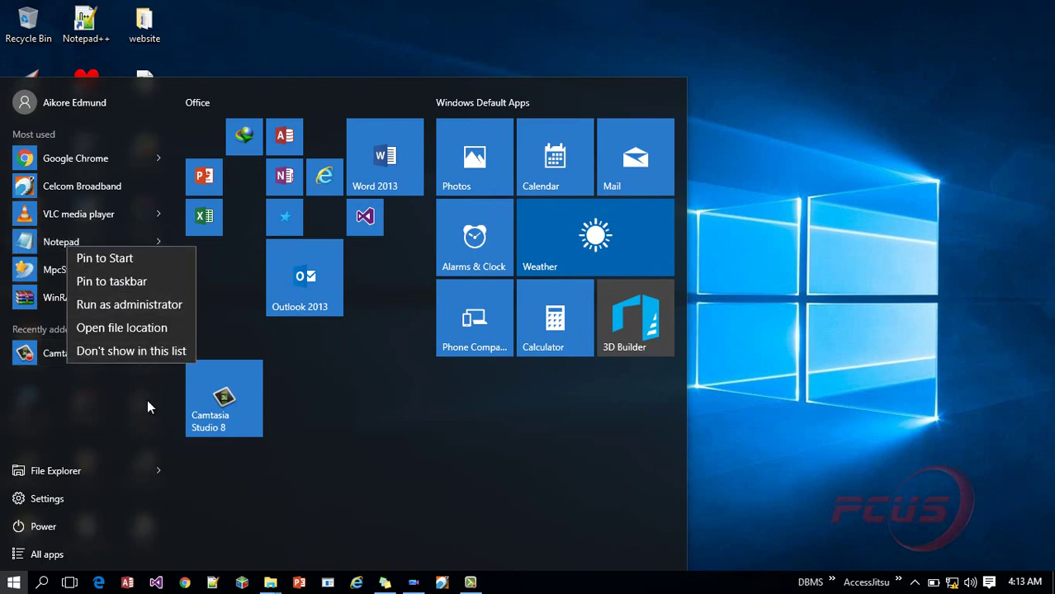
{"action": "left_click", "coordinate": [118, 260]}
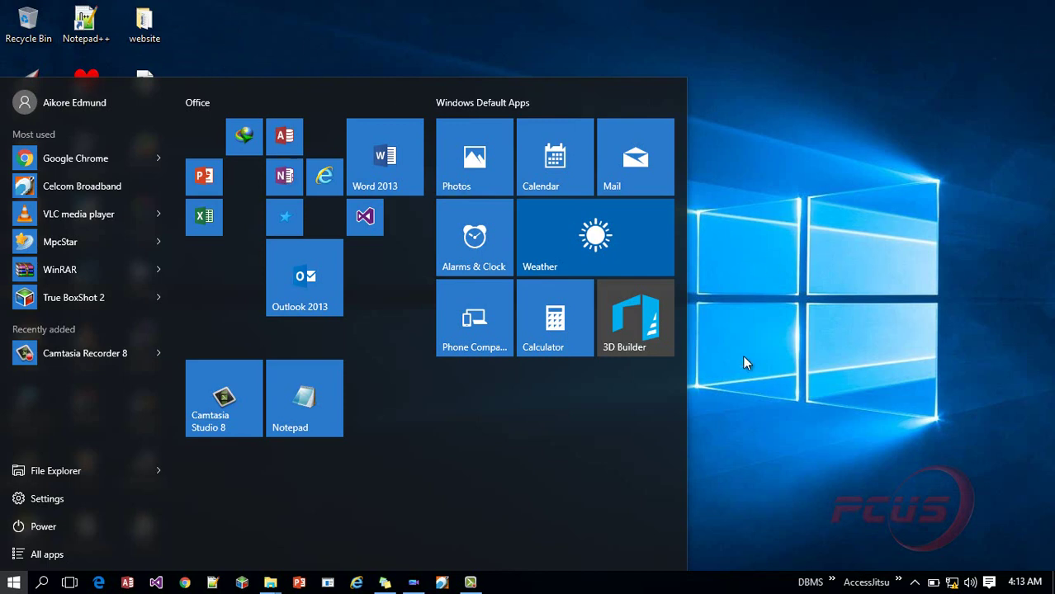
Turn on Use Start full screen in the Start personalization settings and open the full-screen Start
{"action": "left_click", "coordinate": [38, 499]}
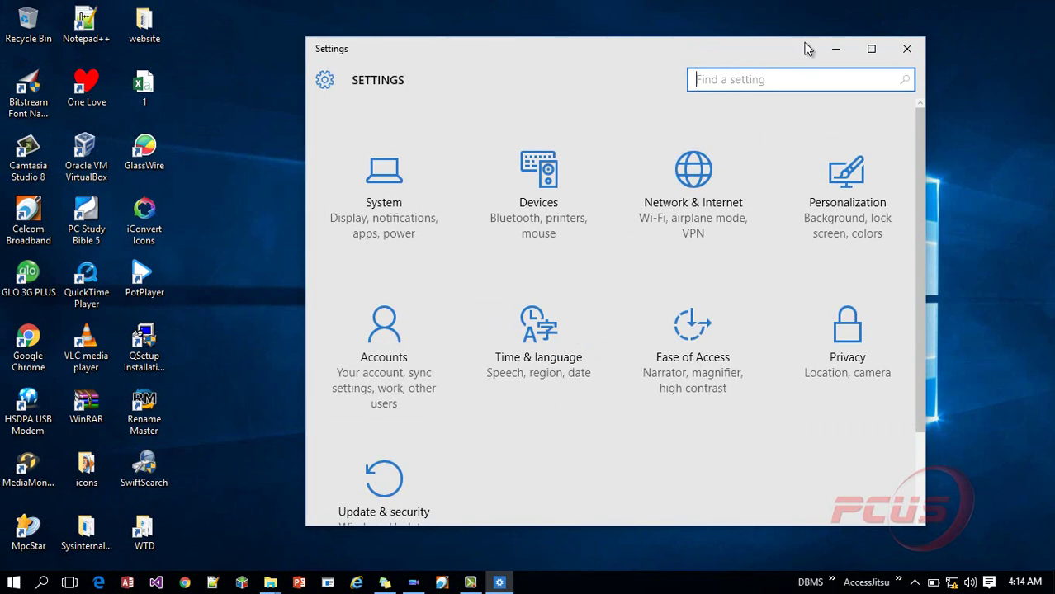
{"action": "left_click", "coordinate": [895, 185]}
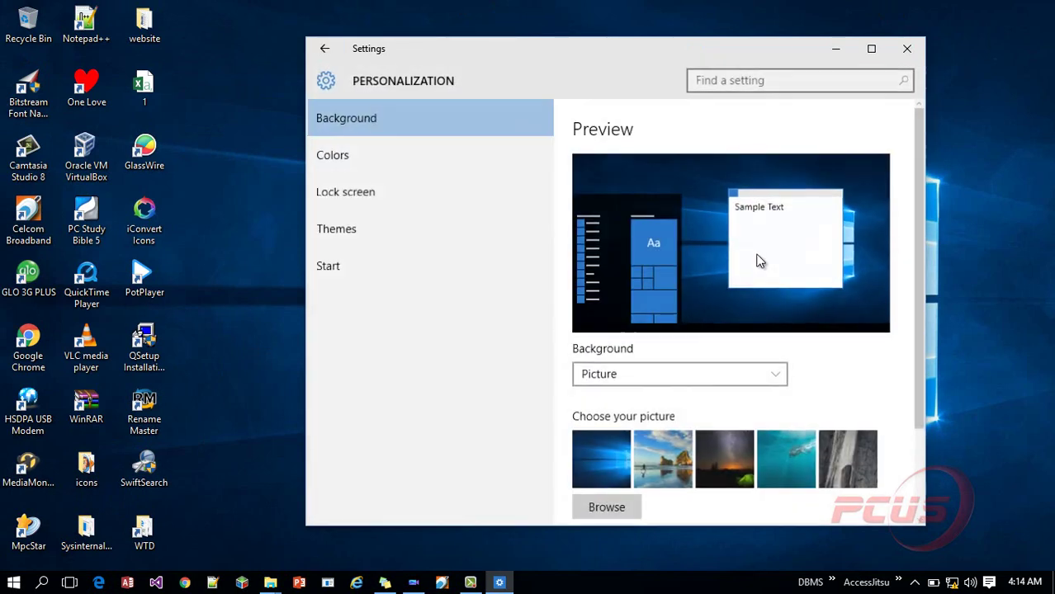
{"action": "left_click", "coordinate": [361, 275]}
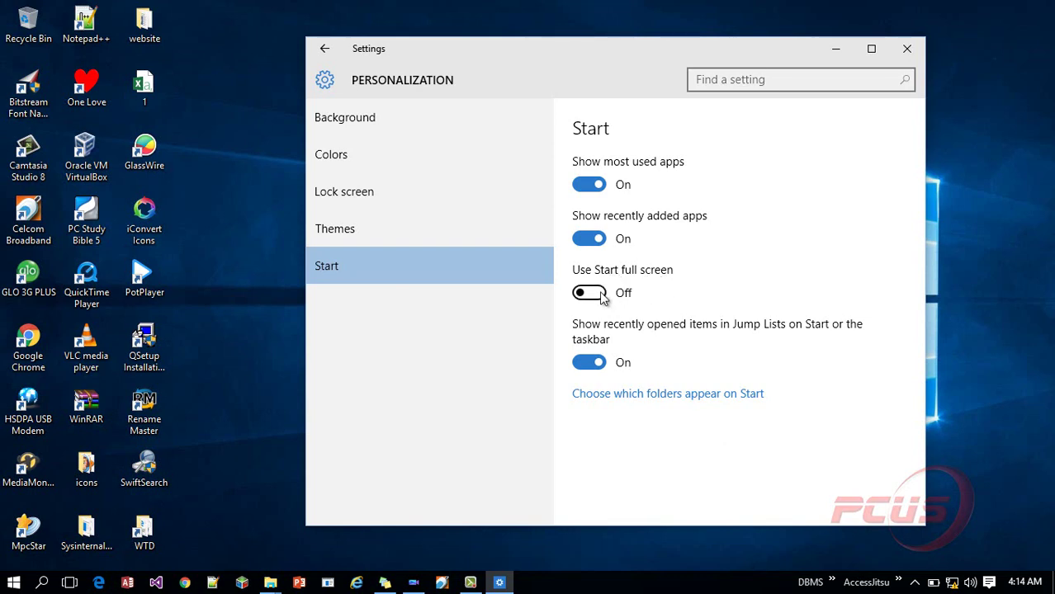
{"action": "left_click", "coordinate": [602, 298]}
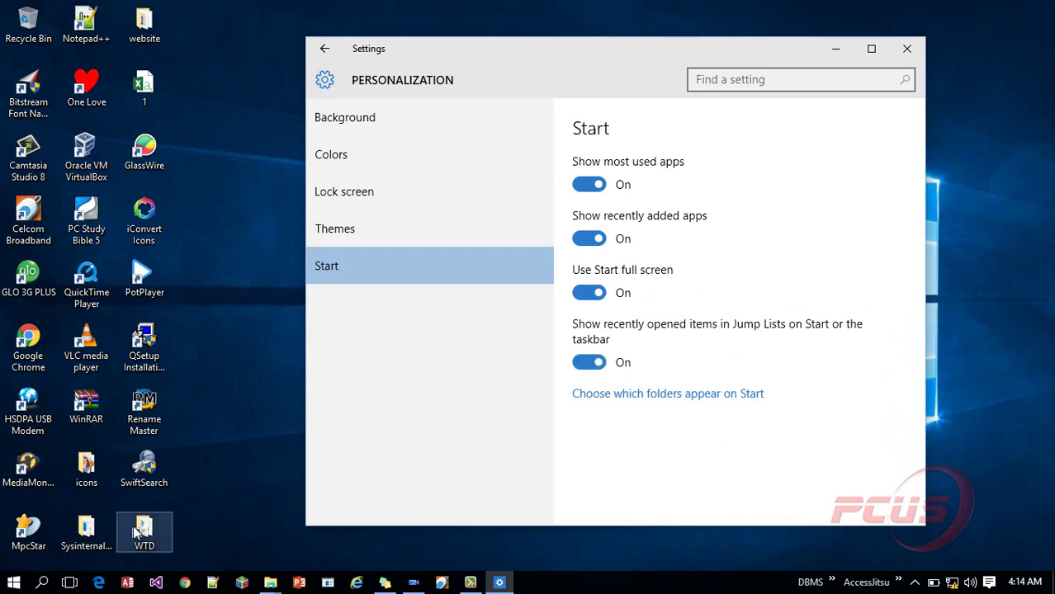
{"action": "left_click", "coordinate": [14, 583]}
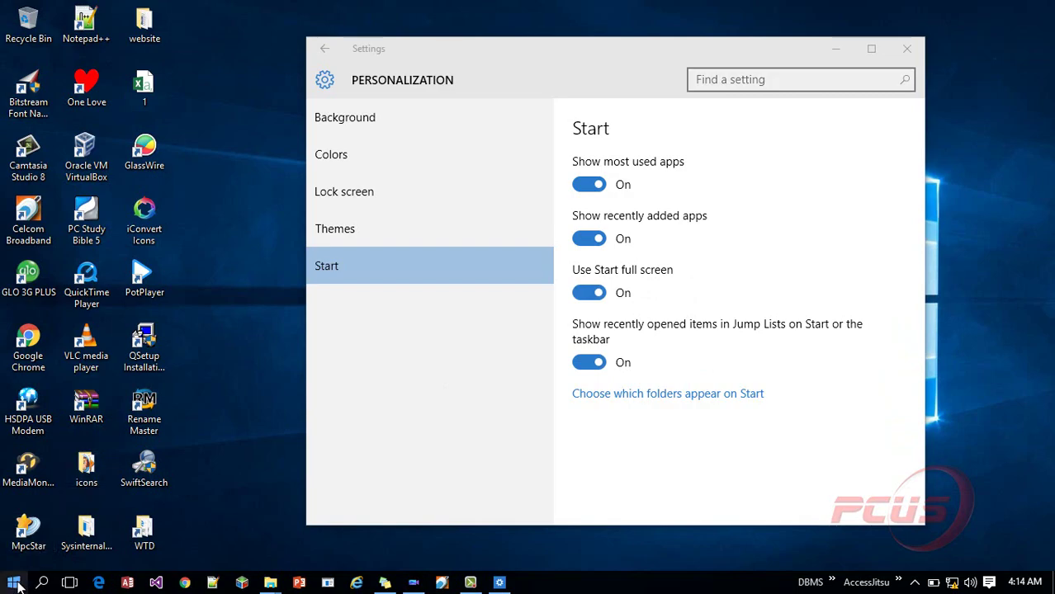
{"action": "left_click", "coordinate": [14, 583]}
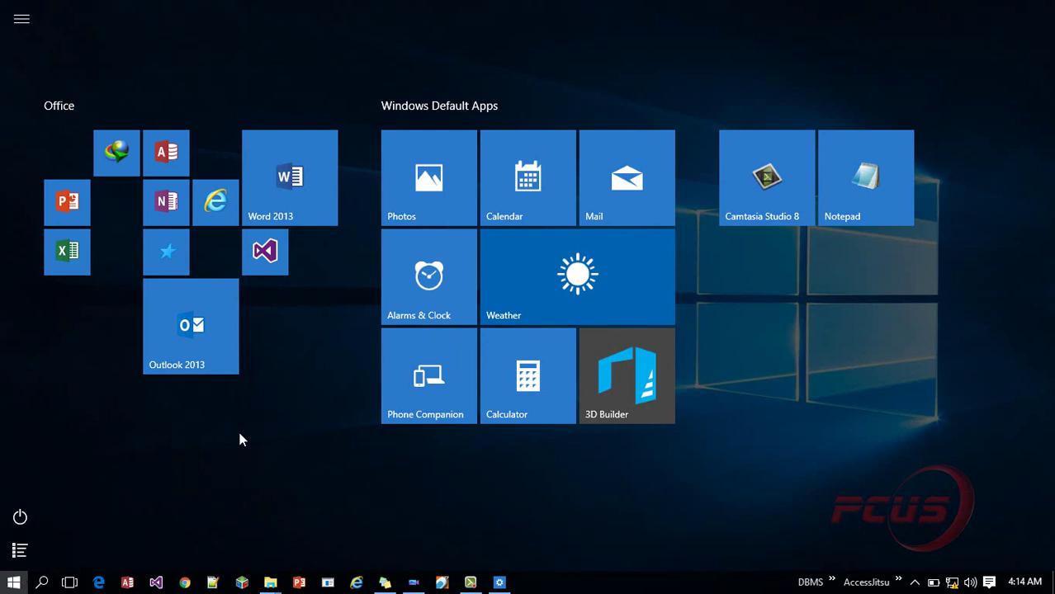
Examine the full-screen Start's expanded menu and its list of all apps, and return to the Start personalization settings
{"action": "left_click", "coordinate": [20, 23]}
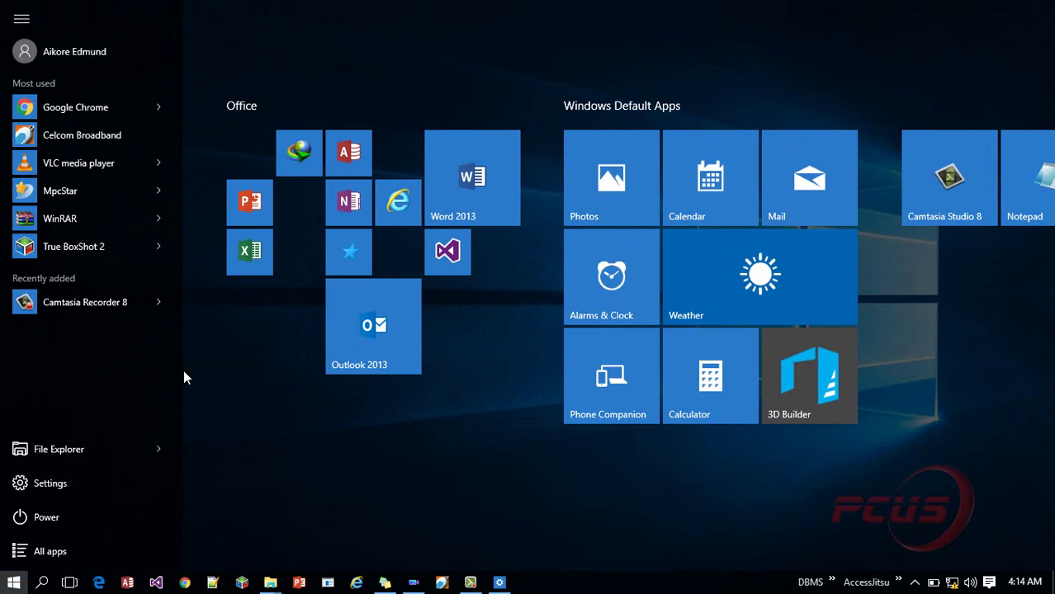
{"action": "left_click", "coordinate": [21, 18]}
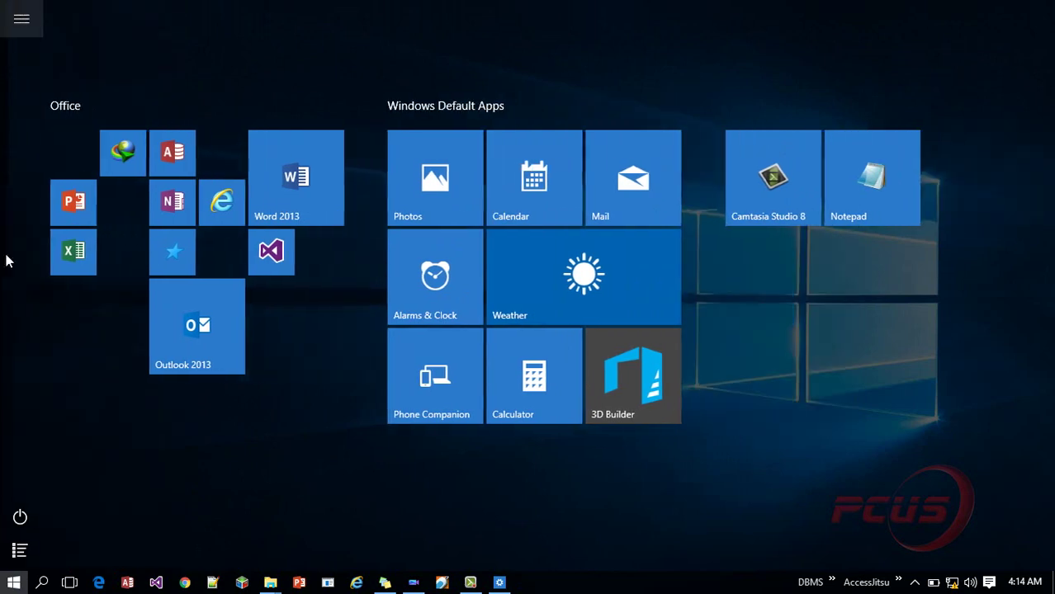
{"action": "left_click", "coordinate": [20, 551]}
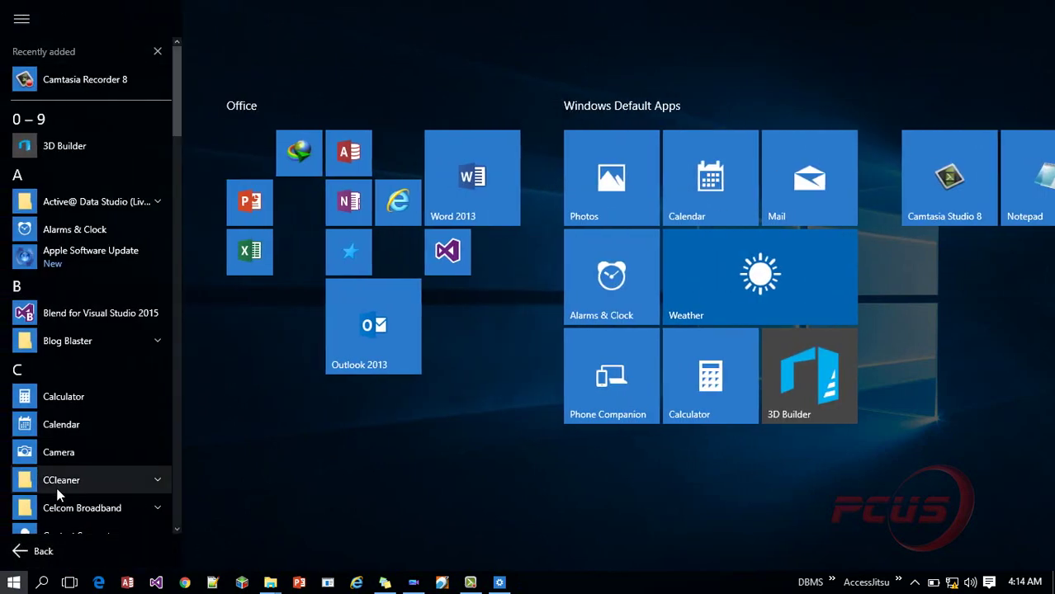
{"action": "left_click", "coordinate": [242, 445]}
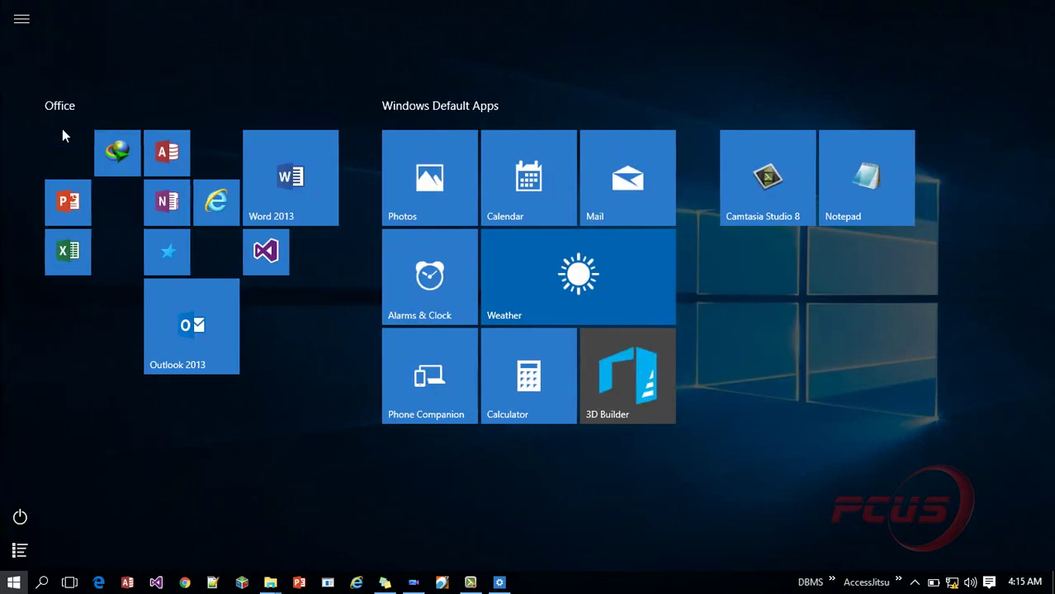
{"action": "left_click", "coordinate": [10, 18]}
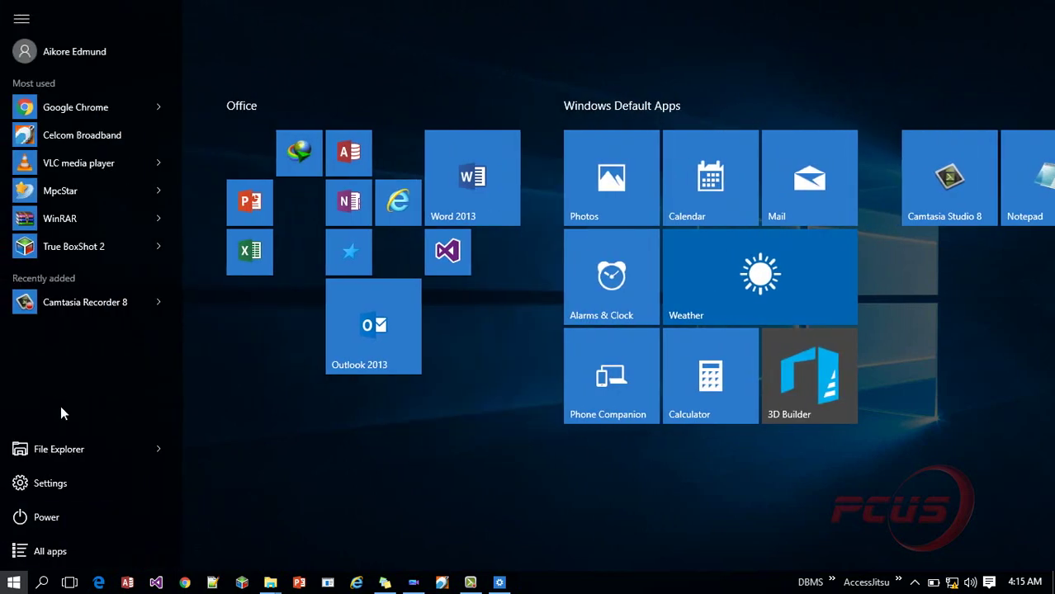
{"action": "left_click", "coordinate": [67, 553]}
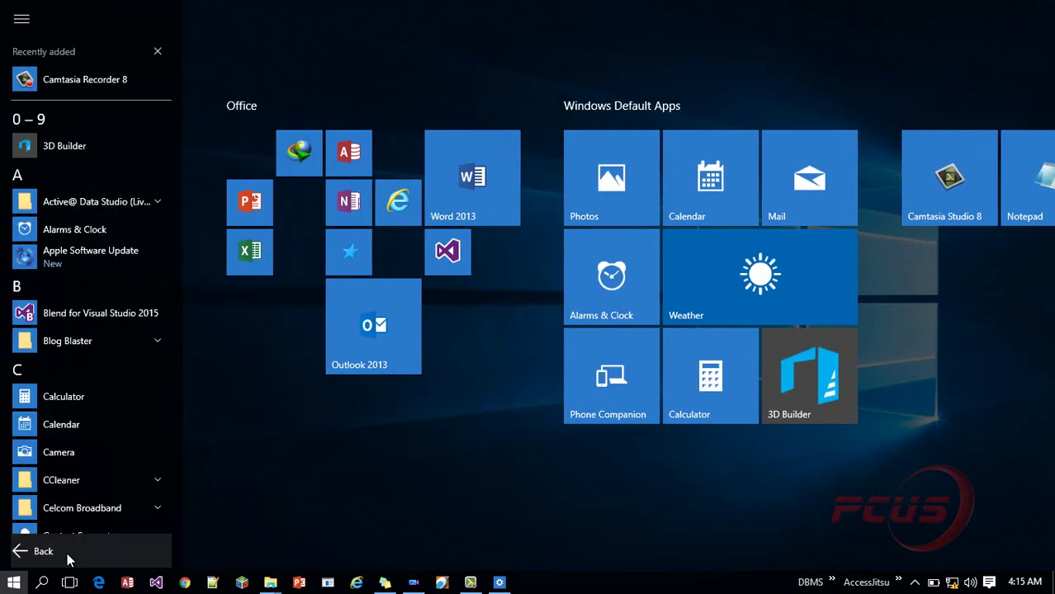
{"action": "left_click", "coordinate": [56, 550]}
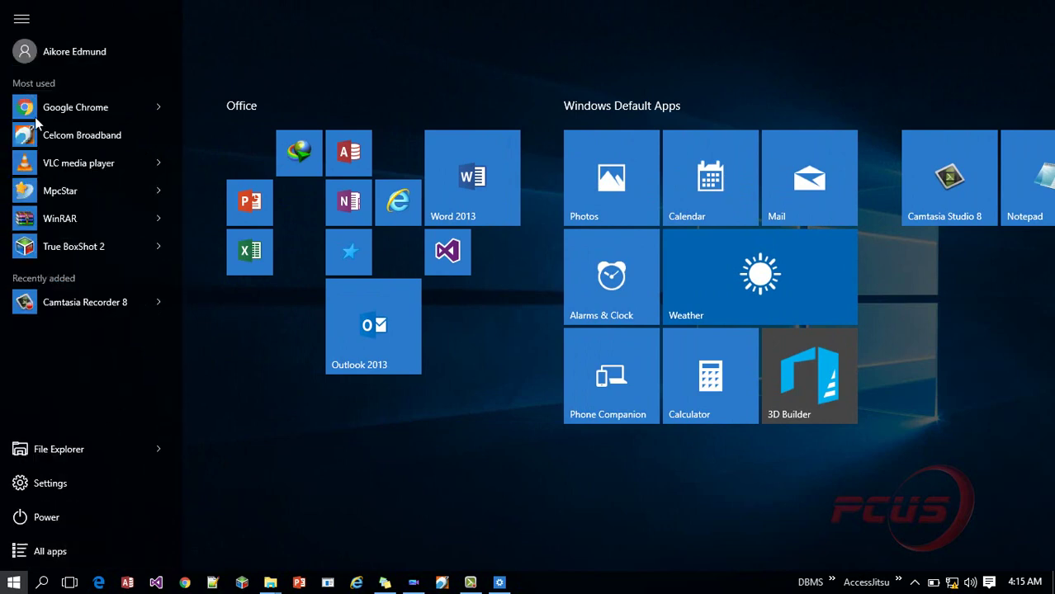
{"action": "left_click", "coordinate": [21, 18]}
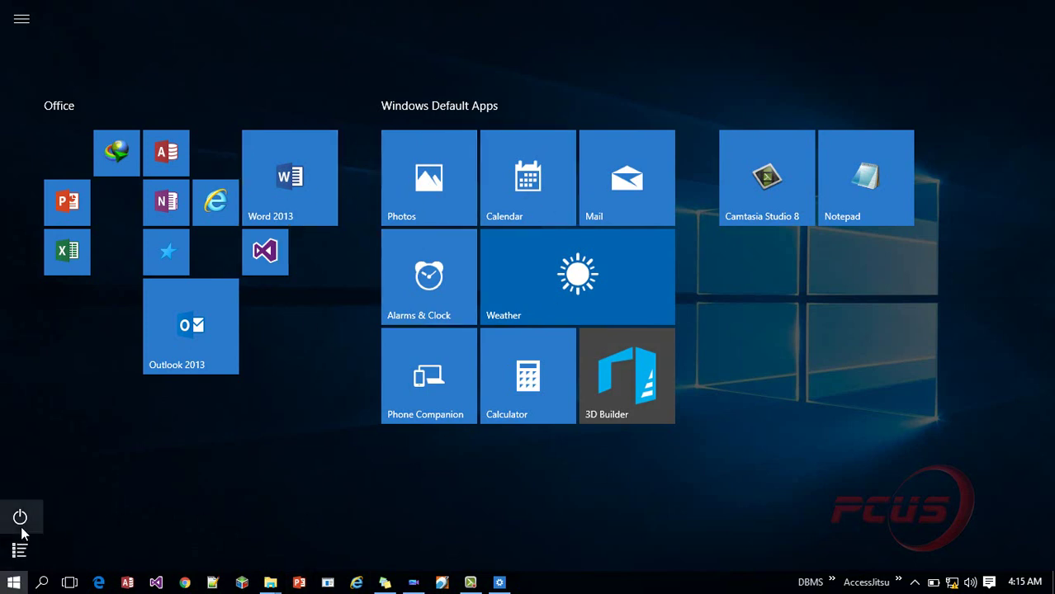
{"action": "left_click", "coordinate": [12, 587]}
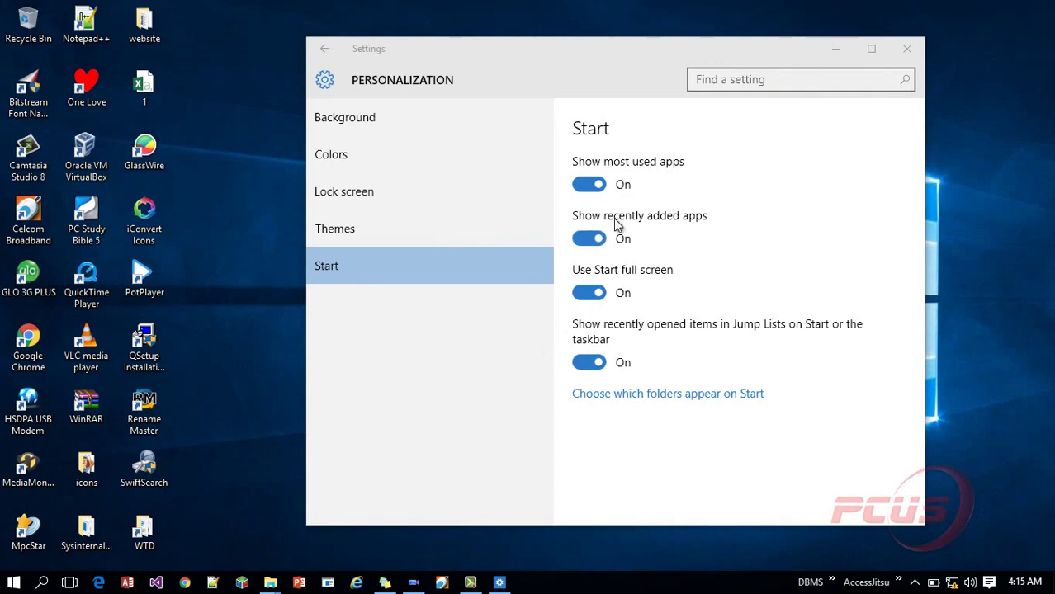
Check the most used and recently added lists on Start, and turn off Show most used apps and Show recently added apps
{"action": "left_click", "coordinate": [14, 583]}
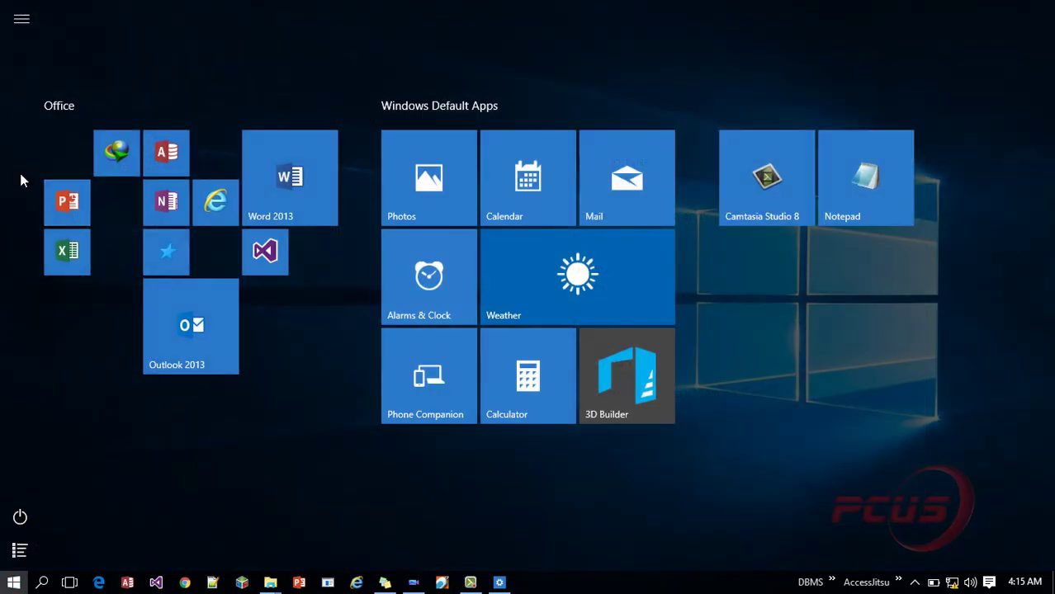
{"action": "left_click", "coordinate": [14, 32]}
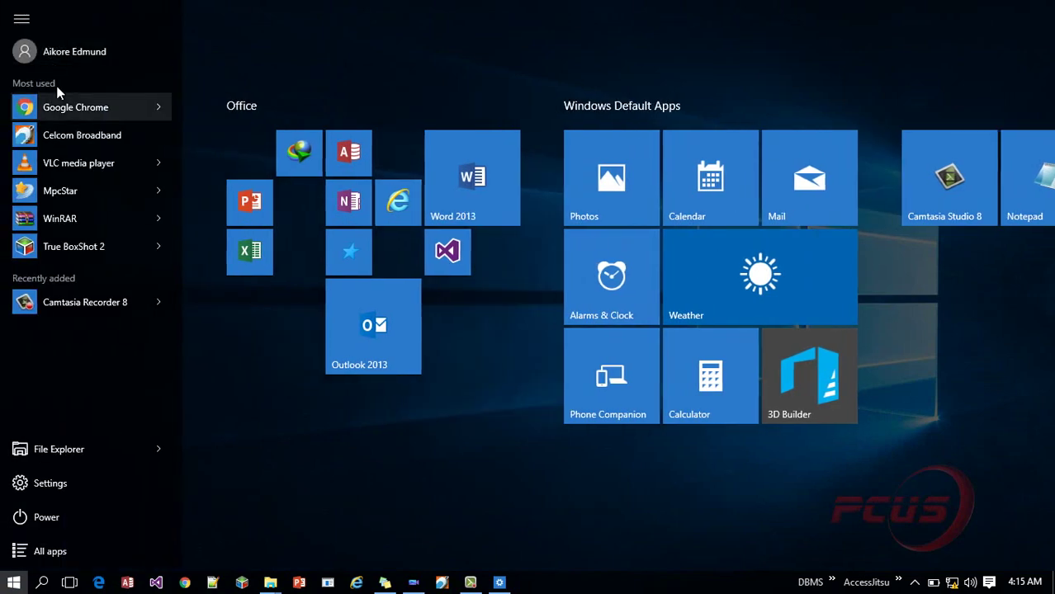
{"action": "left_click", "coordinate": [15, 585]}
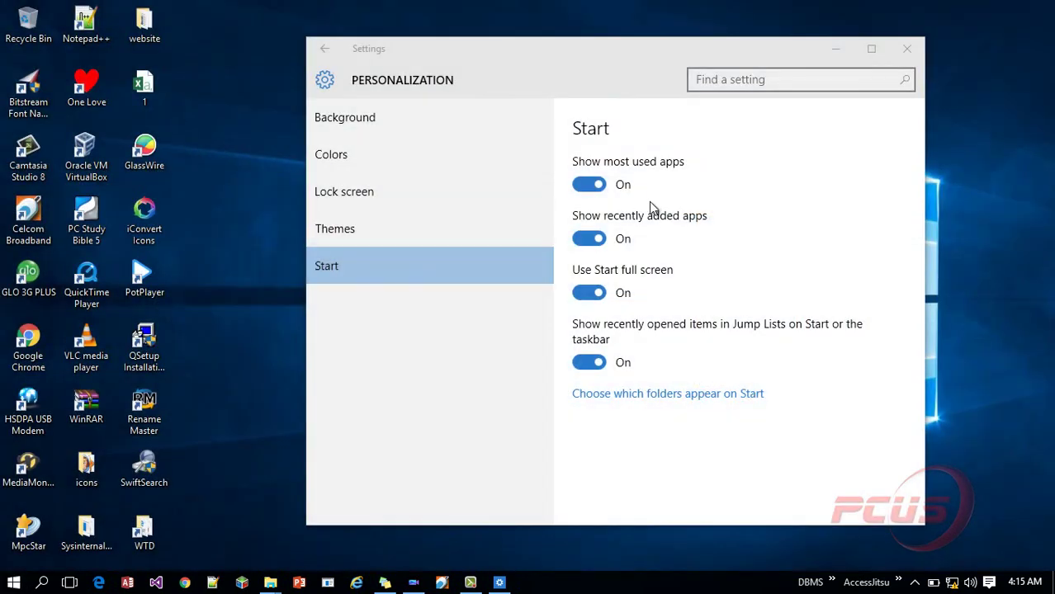
{"action": "left_click", "coordinate": [590, 185]}
{"action": "left_click", "coordinate": [592, 240]}
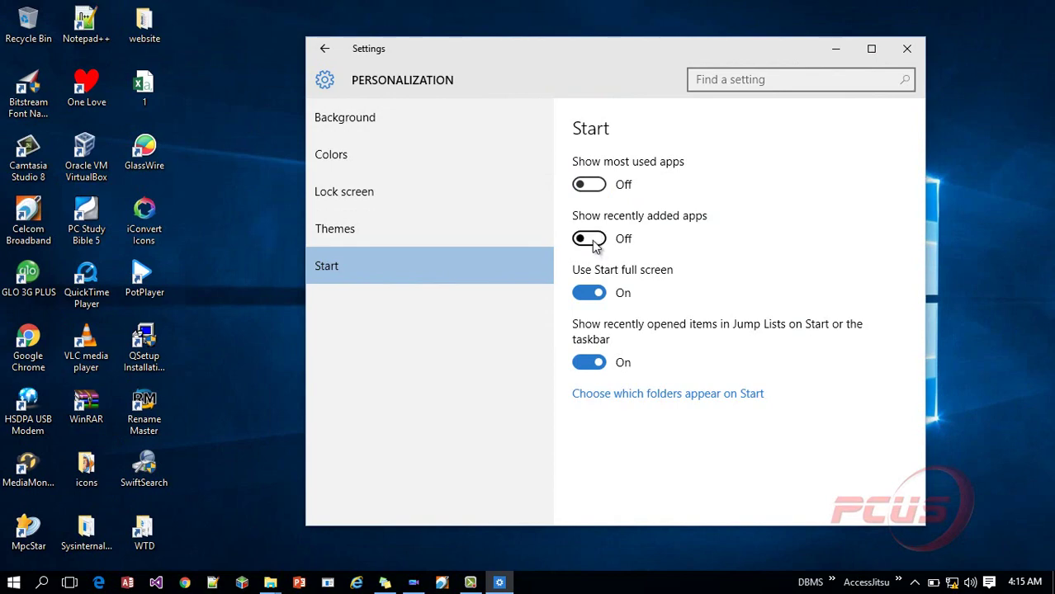
Check the most used and recently added areas in the expanded full-screen Start menu and its all apps view
{"action": "left_click", "coordinate": [14, 583]}
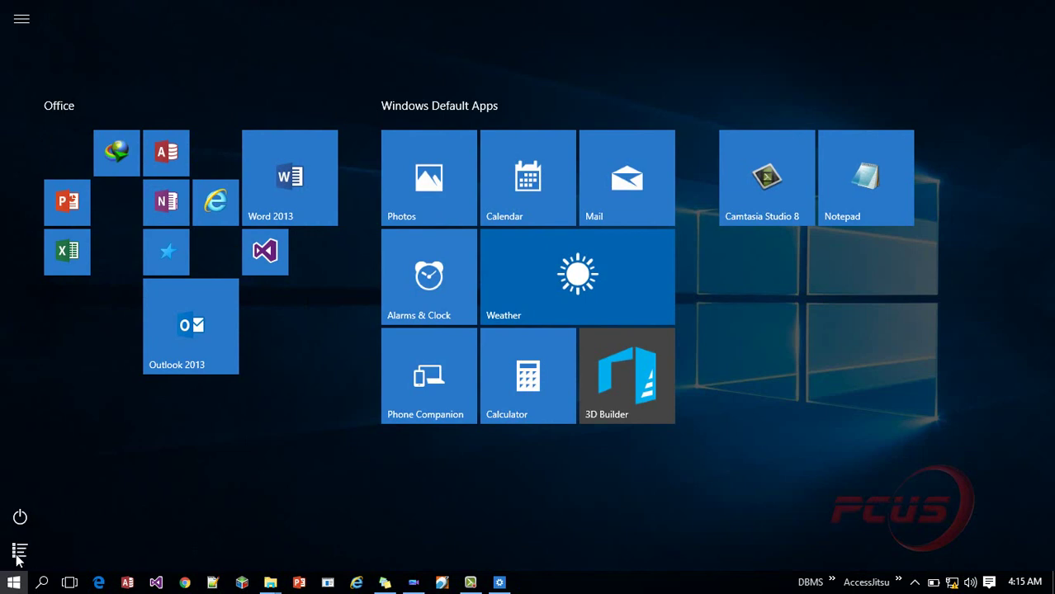
{"action": "left_click", "coordinate": [20, 18]}
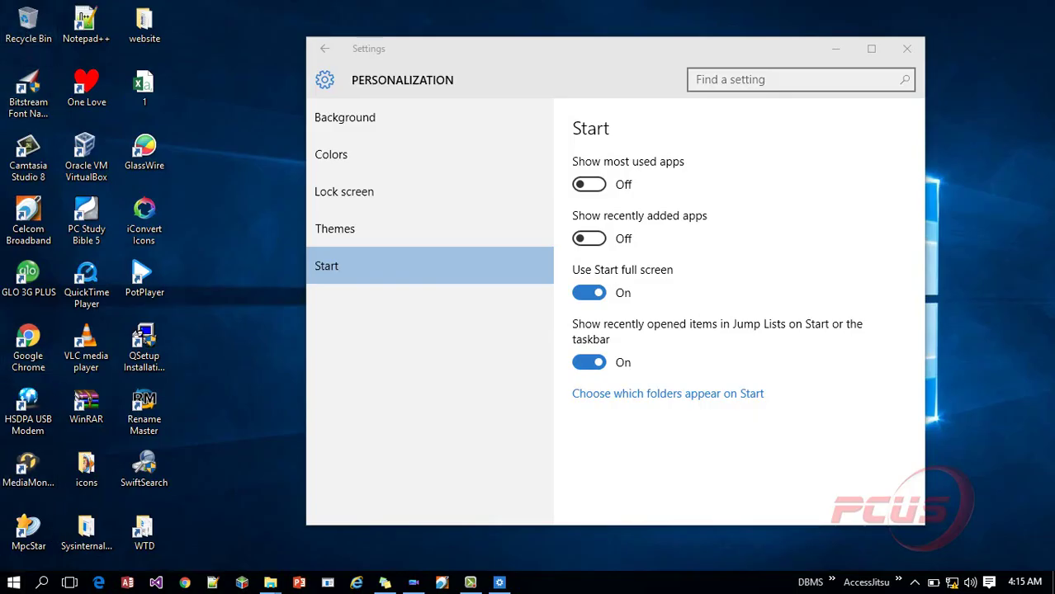
{"action": "left_click", "coordinate": [14, 583]}
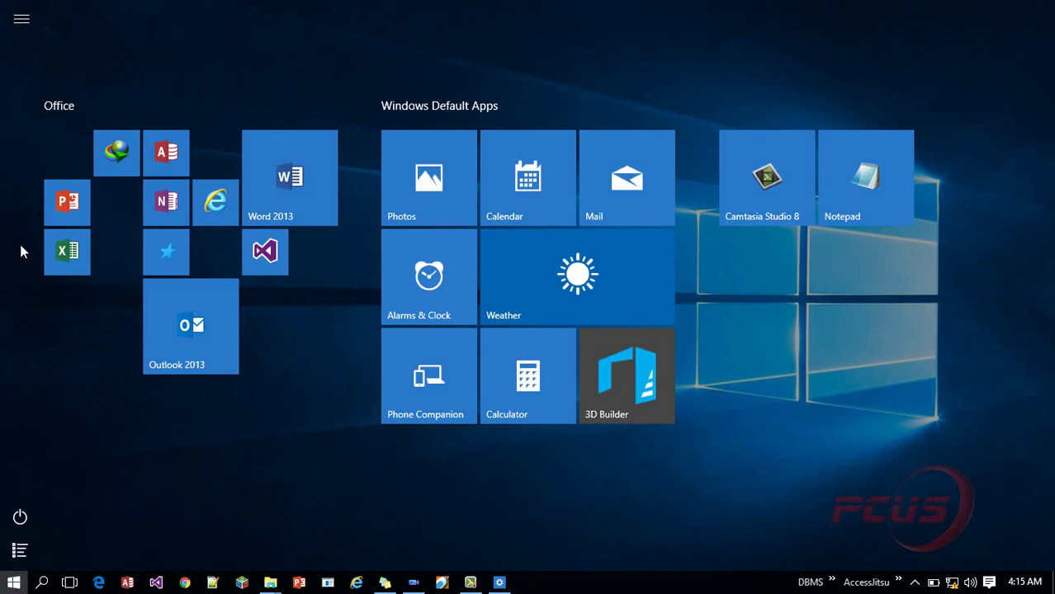
{"action": "left_click", "coordinate": [22, 23]}
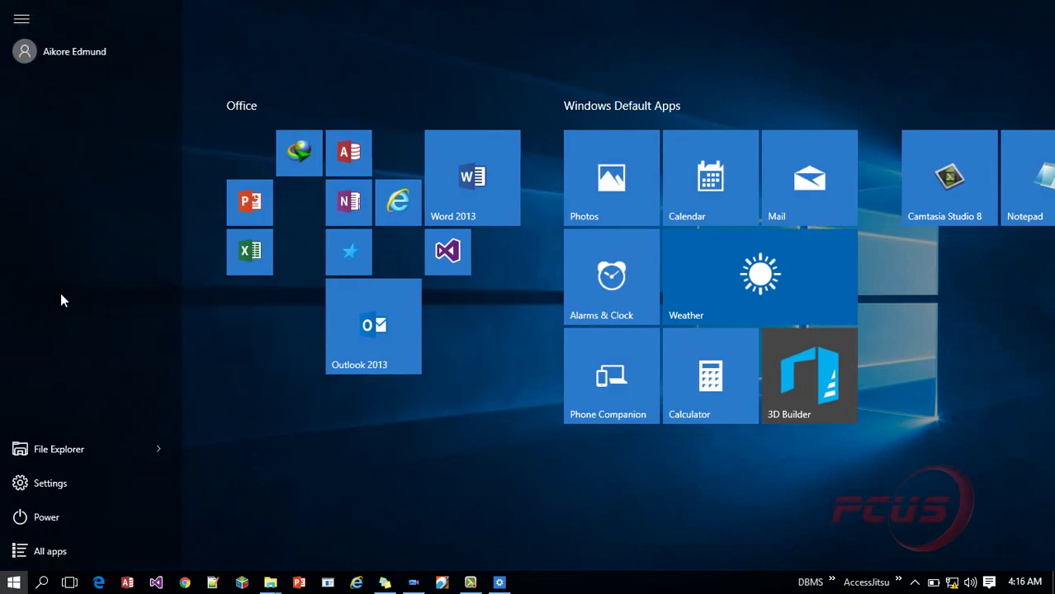
{"action": "left_click", "coordinate": [15, 583]}
{"action": "left_click", "coordinate": [14, 583]}
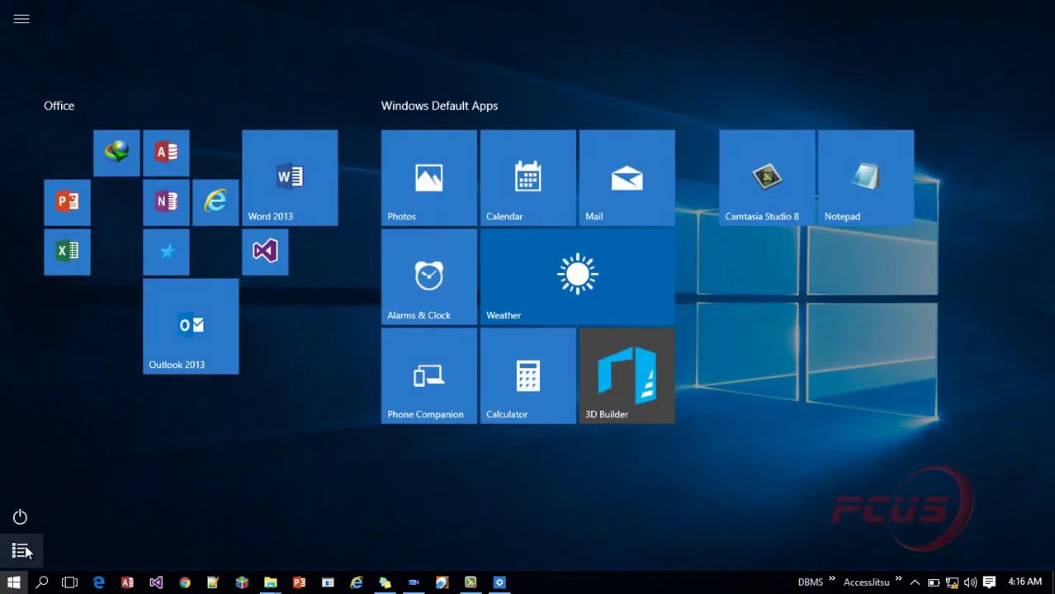
{"action": "left_click", "coordinate": [19, 546]}
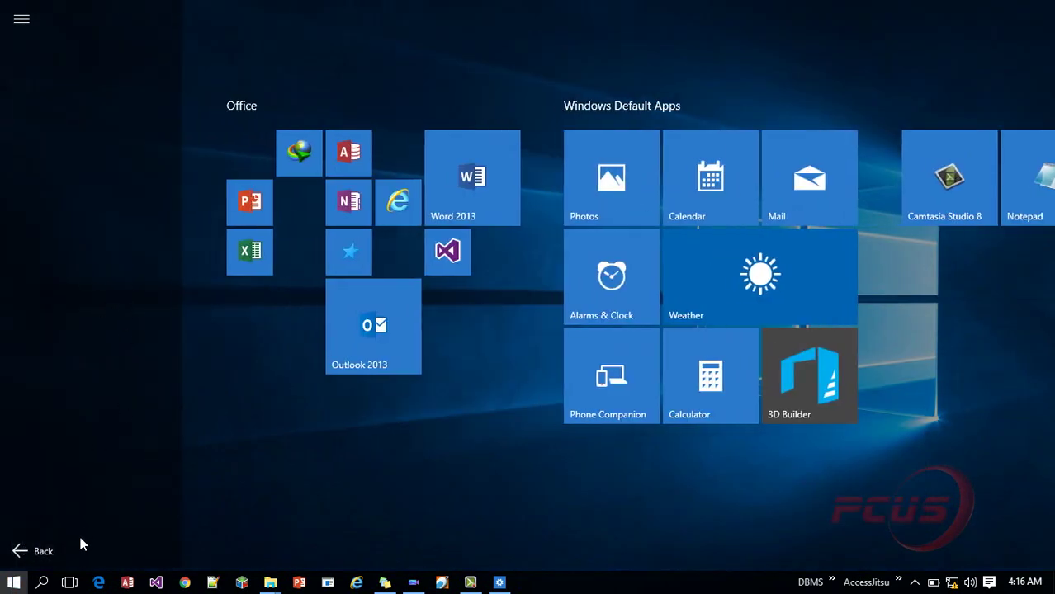
{"action": "left_click", "coordinate": [39, 551]}
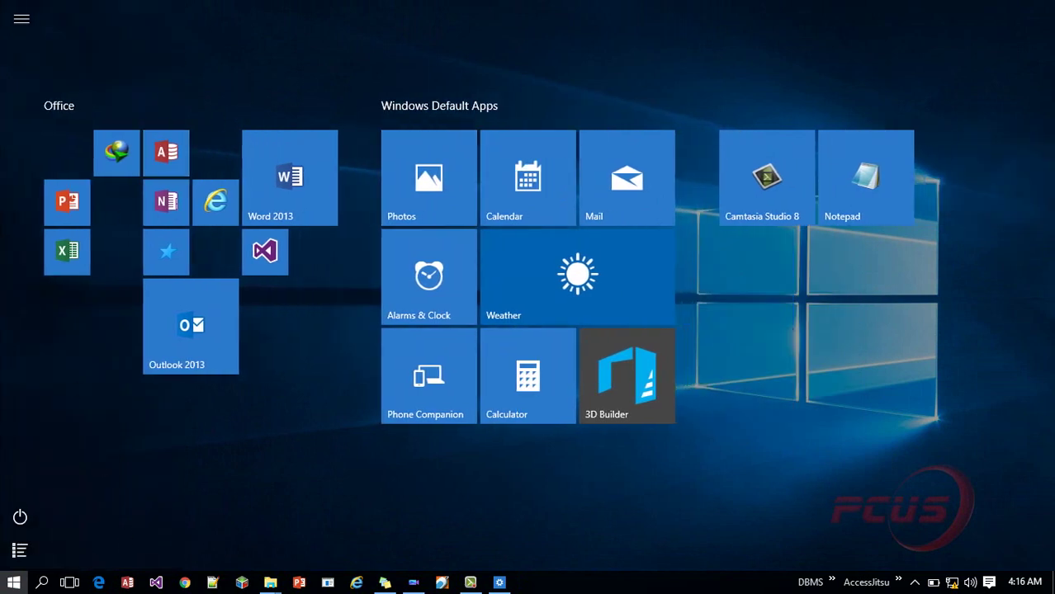
{"action": "left_click", "coordinate": [14, 583]}
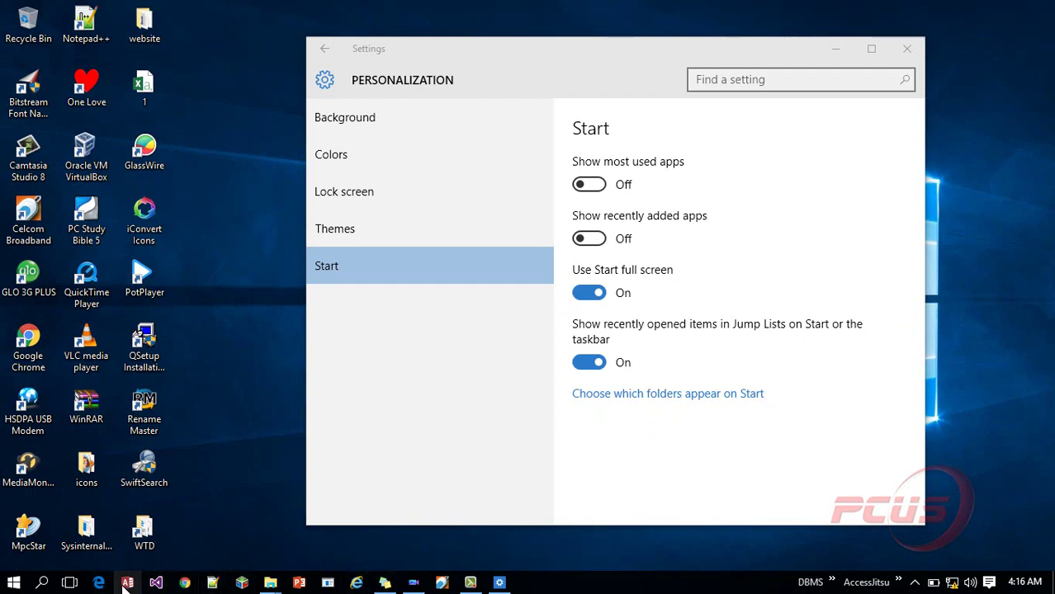
Examine the Jump List of Google Chrome on the taskbar and dismiss it
{"action": "right_click", "coordinate": [191, 585]}
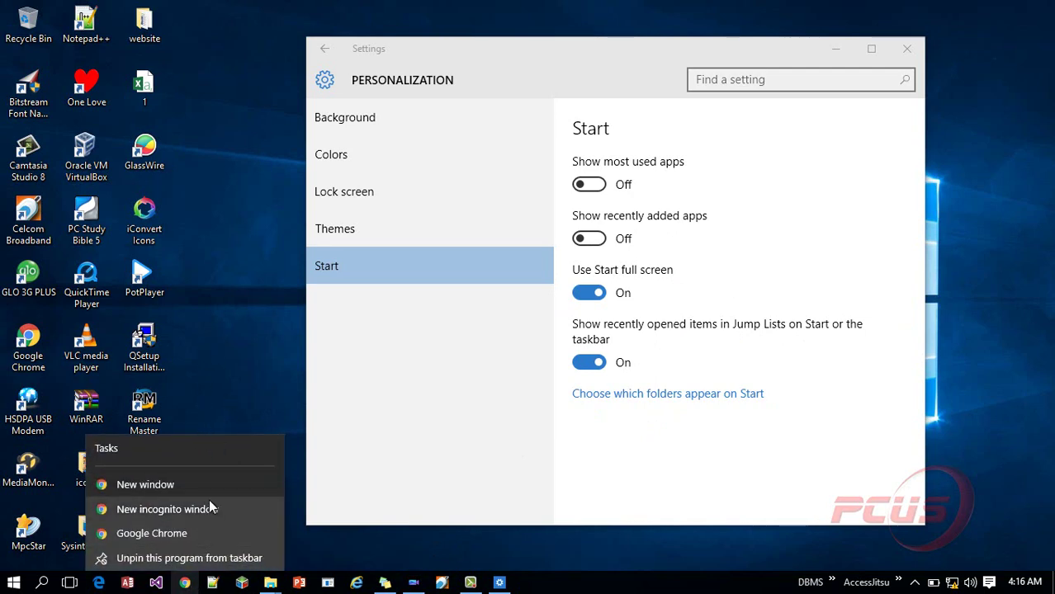
{"action": "left_click", "coordinate": [236, 352]}
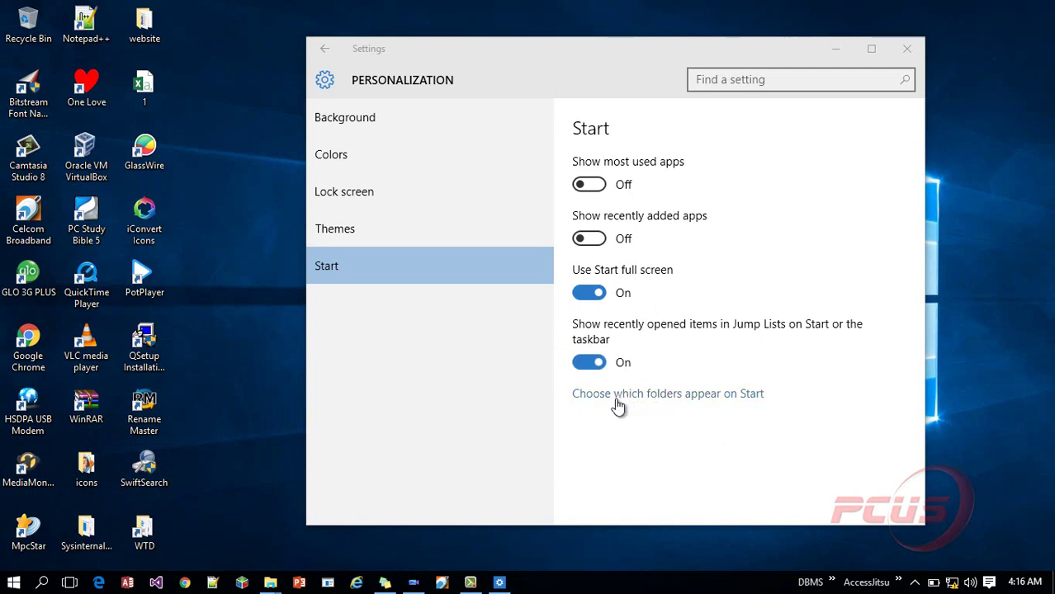
Open the settings for choosing which folders appear on Start, and check the folder entries in the expanded Start menu
{"action": "left_click", "coordinate": [695, 401]}
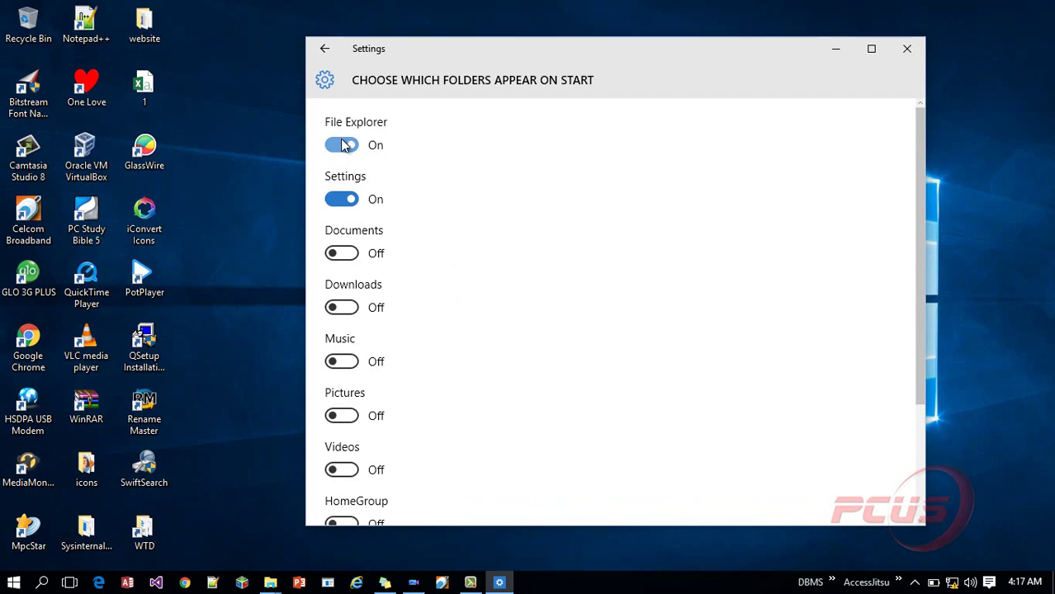
{"action": "left_click", "coordinate": [16, 582]}
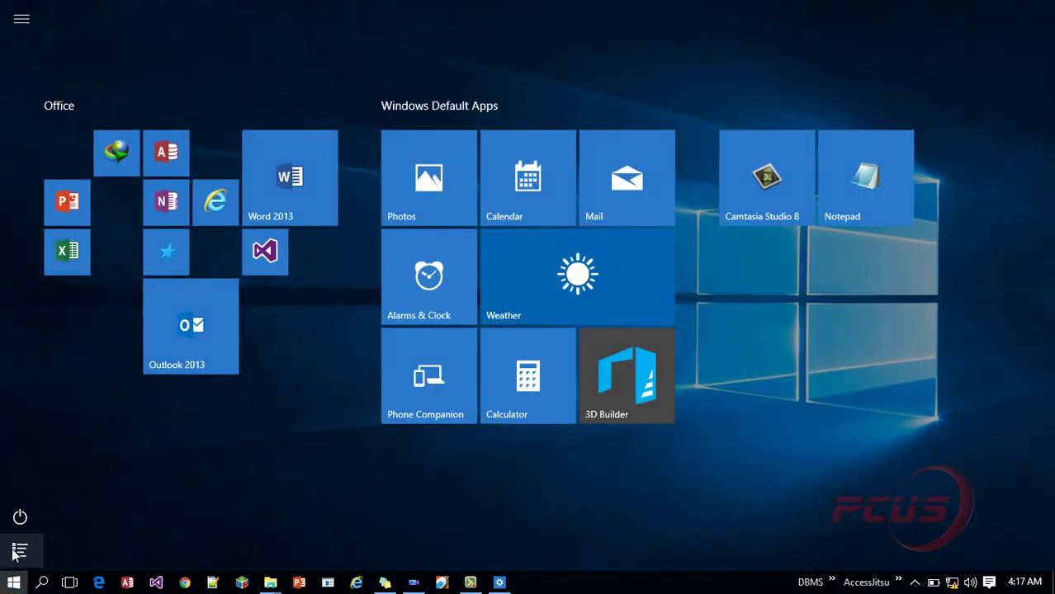
{"action": "left_click", "coordinate": [18, 553]}
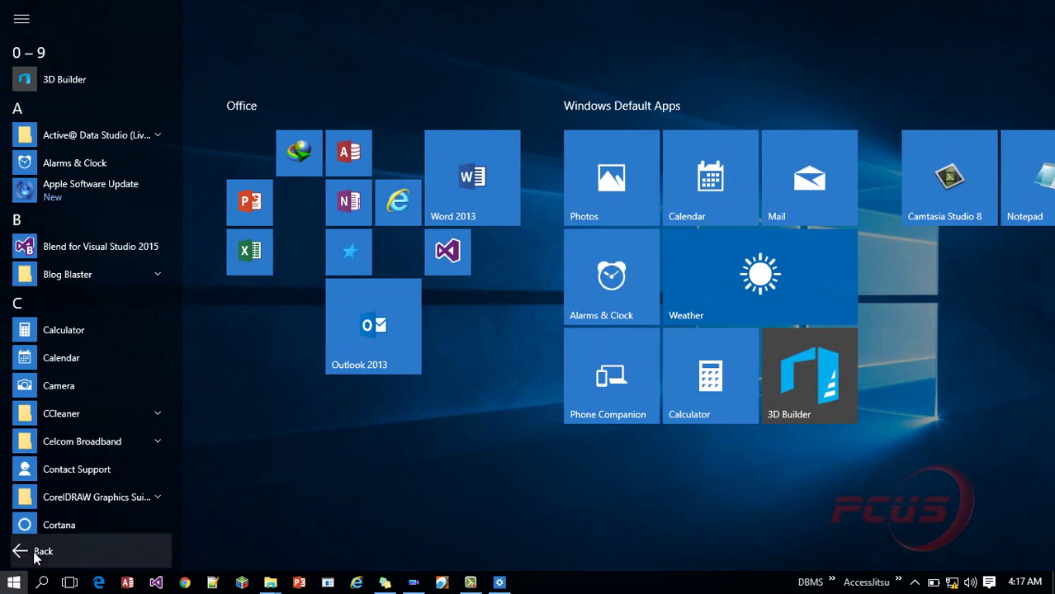
{"action": "left_click", "coordinate": [36, 556]}
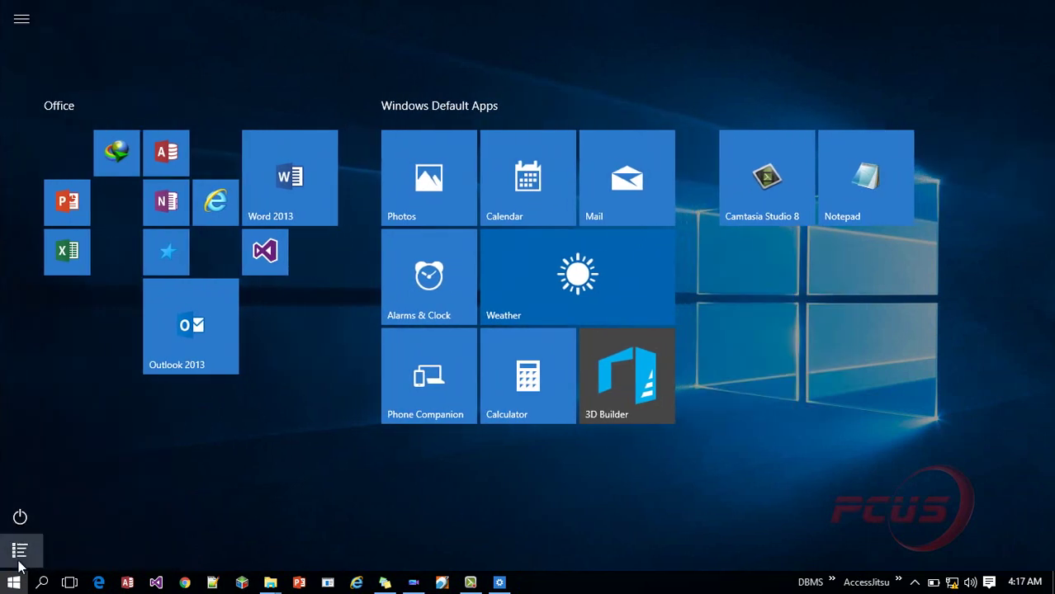
{"action": "left_click", "coordinate": [18, 551]}
{"action": "left_click", "coordinate": [22, 23]}
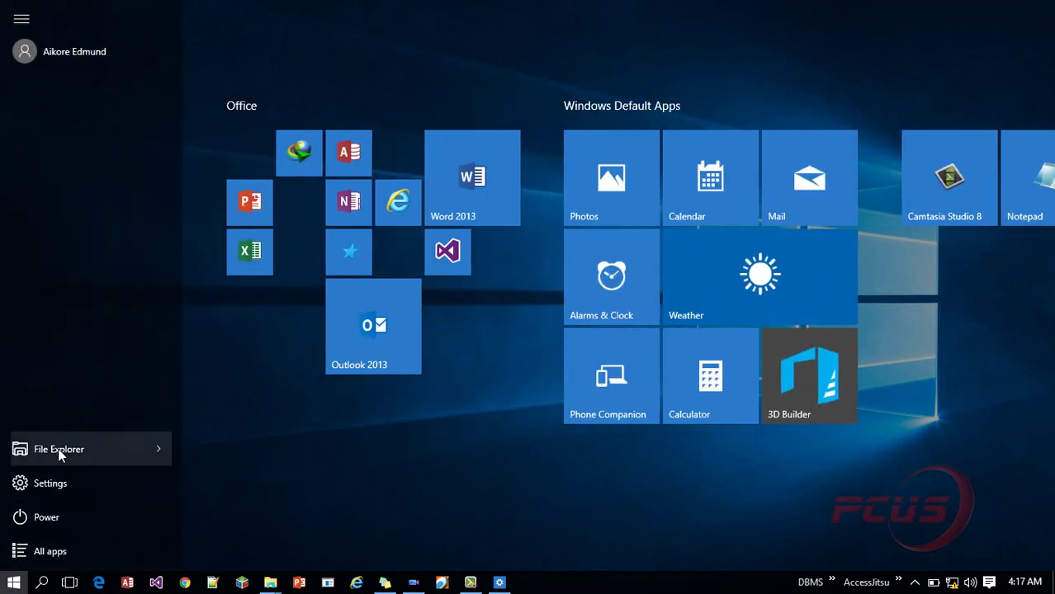
{"action": "left_click", "coordinate": [14, 583]}
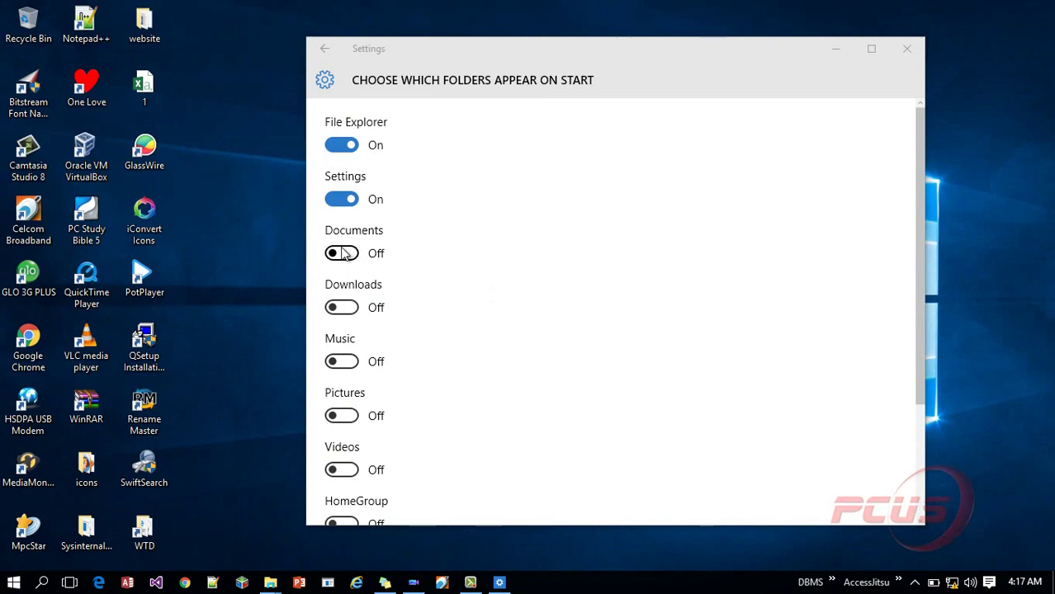
Turn on Downloads, Music and Videos as folders that appear on Start, and view the remaining folder options
{"action": "left_click", "coordinate": [342, 308]}
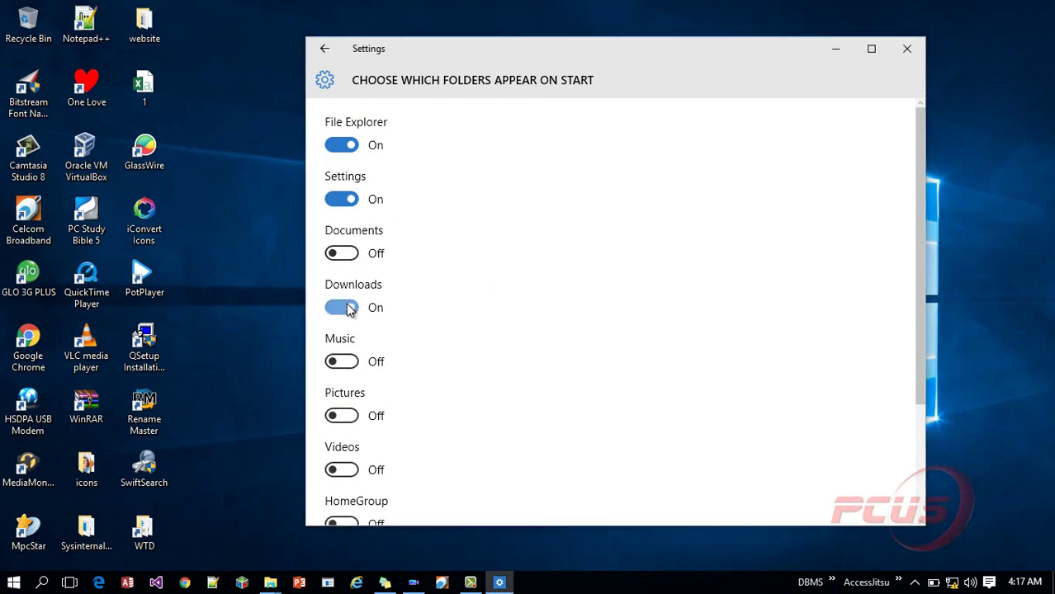
{"action": "left_click", "coordinate": [342, 364]}
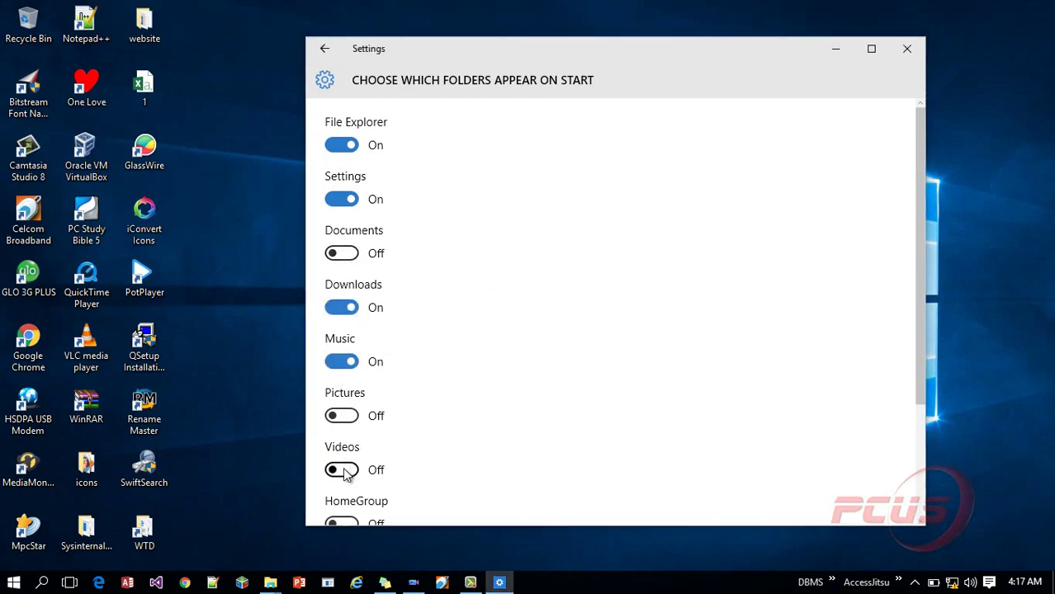
{"action": "left_click", "coordinate": [344, 469]}
{"action": "left_click_drag", "start_coordinate": [919, 285], "coordinate": [922, 394]}
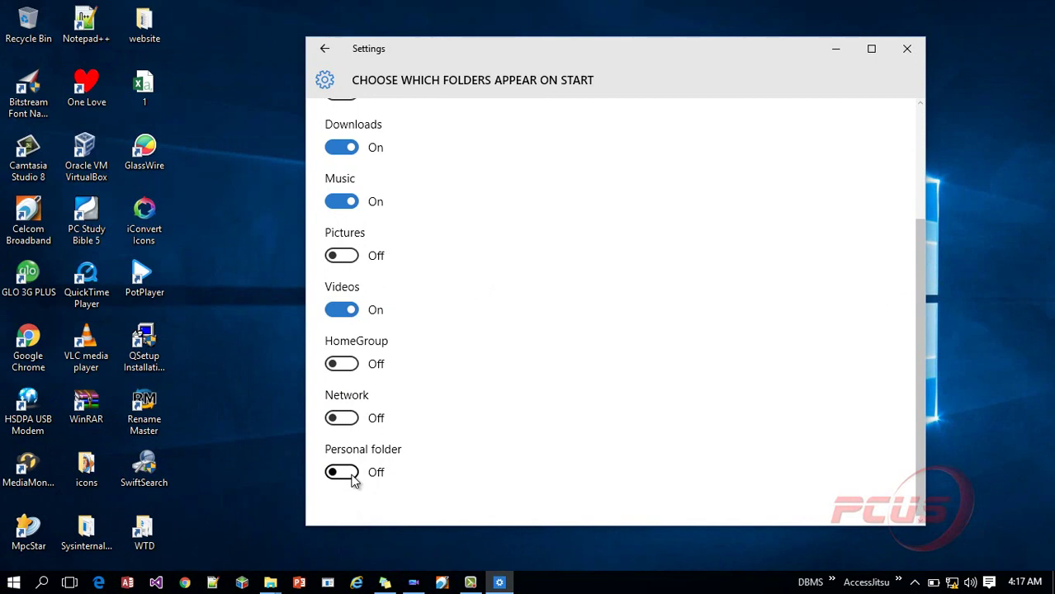
Check the added folders in the expanded full-screen Start menu and return to the Start personalization settings
{"action": "key", "text": "super"}
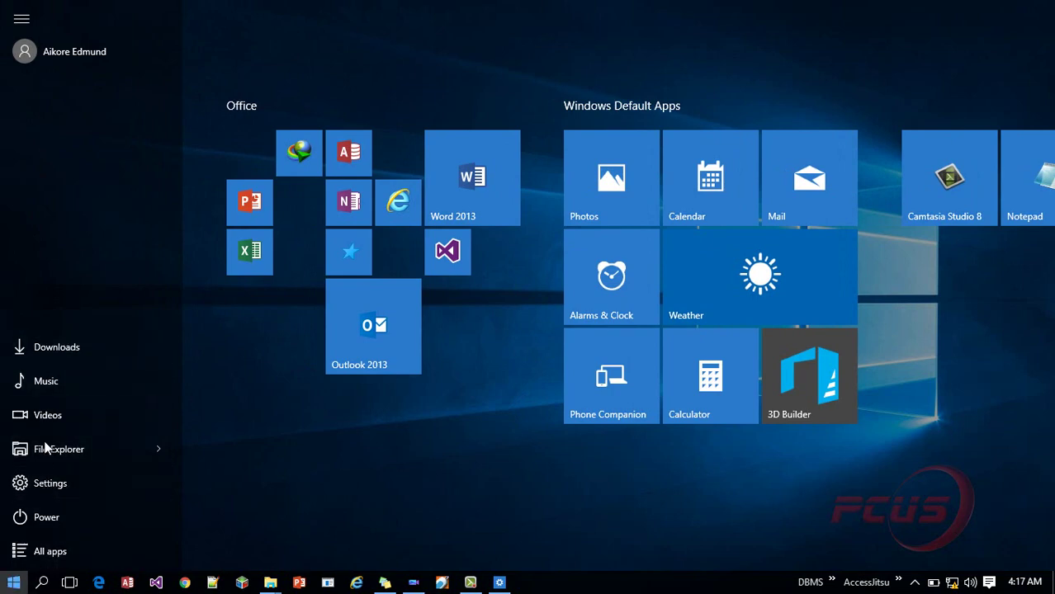
{"action": "left_click", "coordinate": [13, 582]}
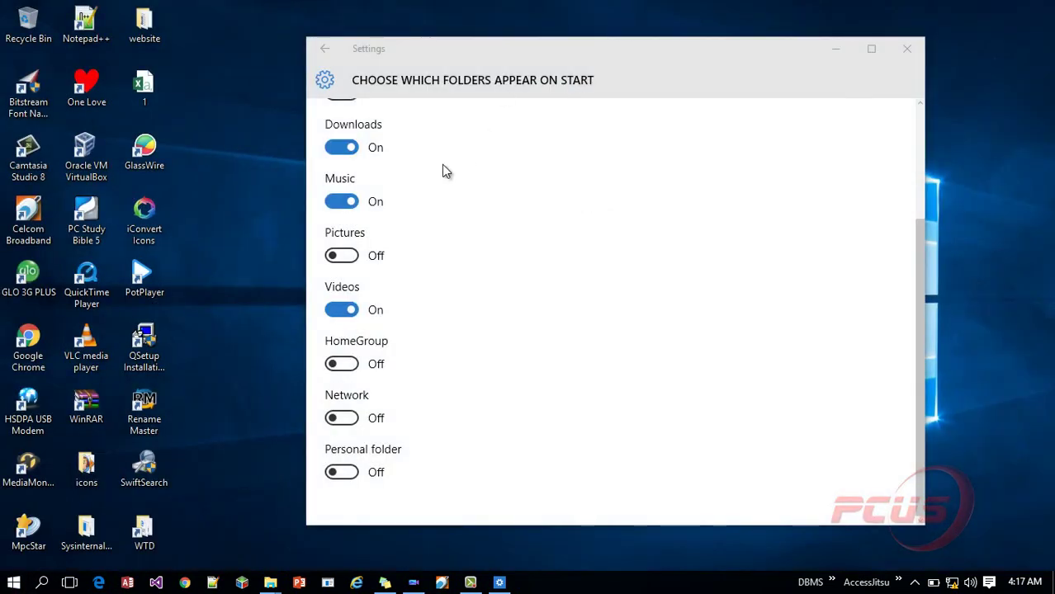
{"action": "left_click", "coordinate": [325, 49]}
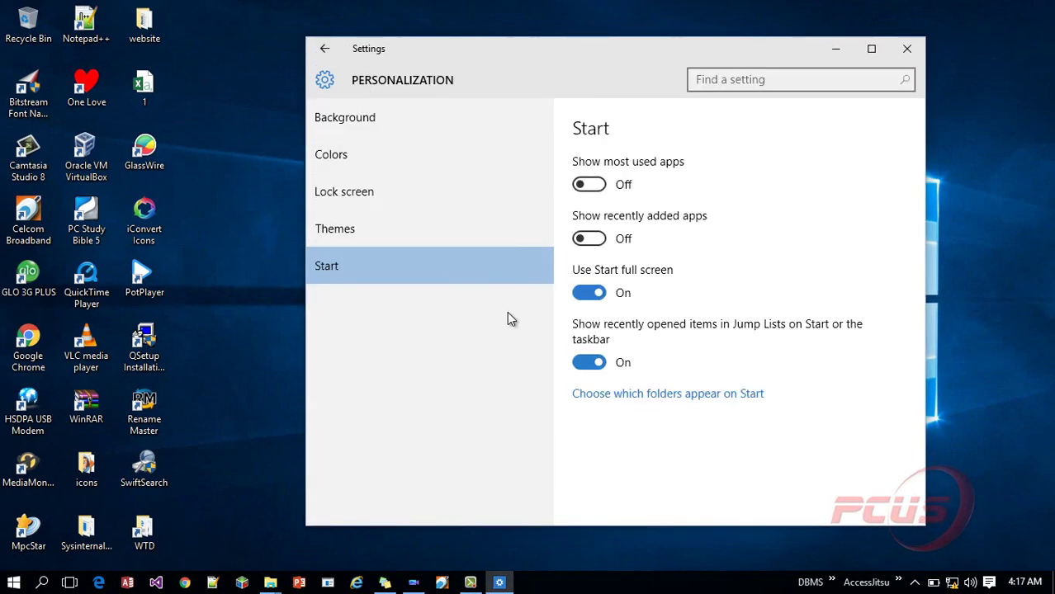